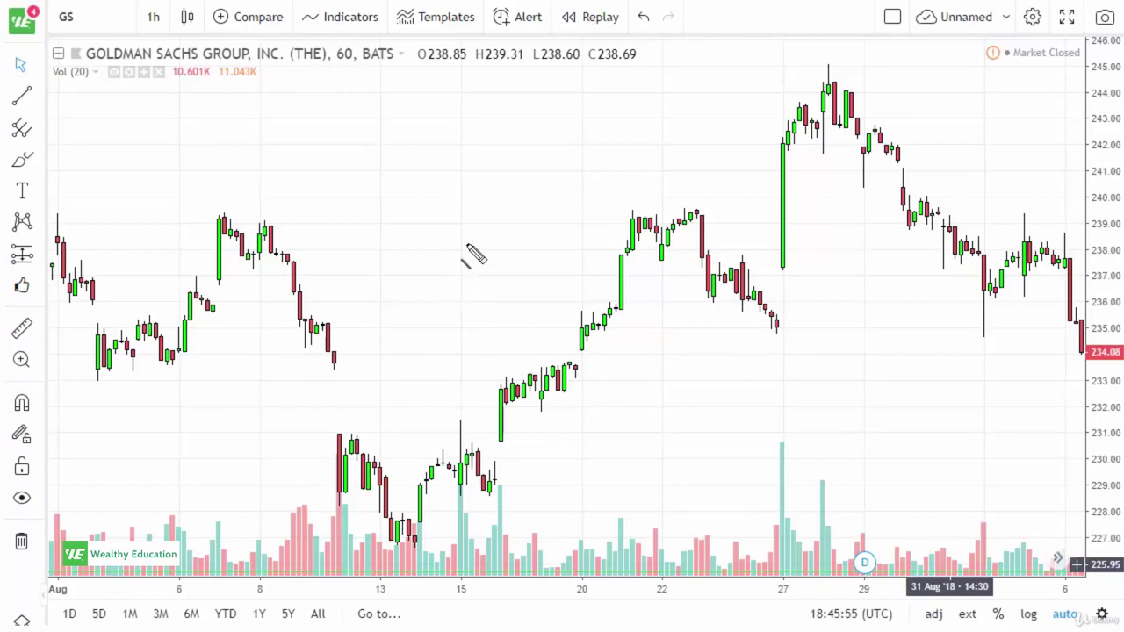
- Brush-sketch a candle with a filled body and long upper wick, plus a long-wicked shape to its left
mouse_move(467, 244)
left_mouse_down()
mouse_move(469, 262)
mouse_move(489, 262)
left_mouse_up()
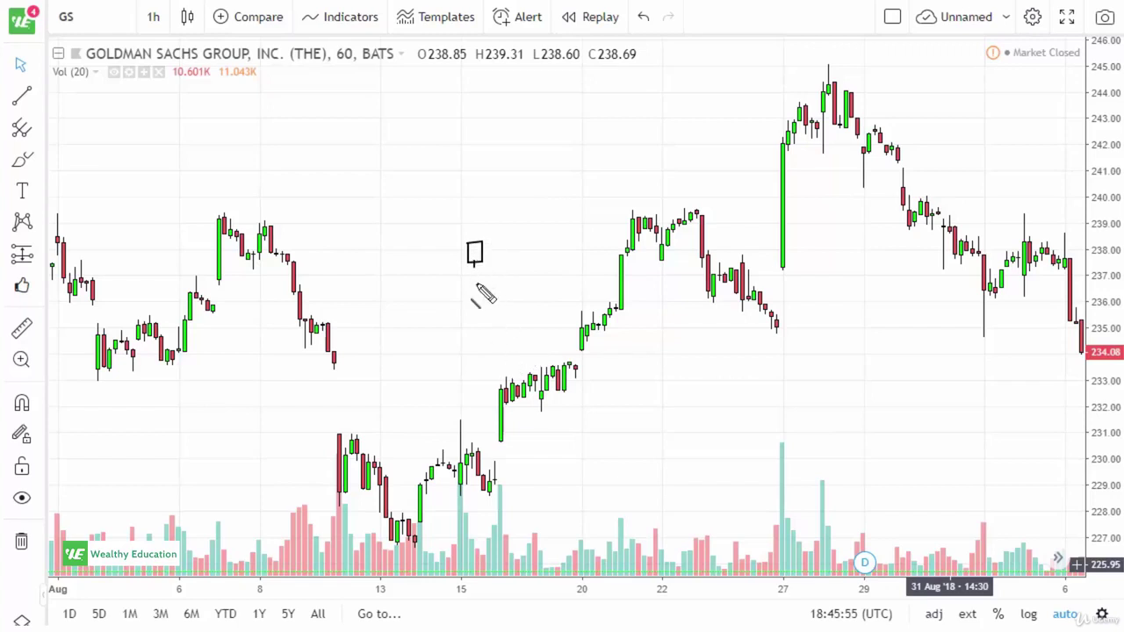
left_click_drag(474, 242, 473, 155)
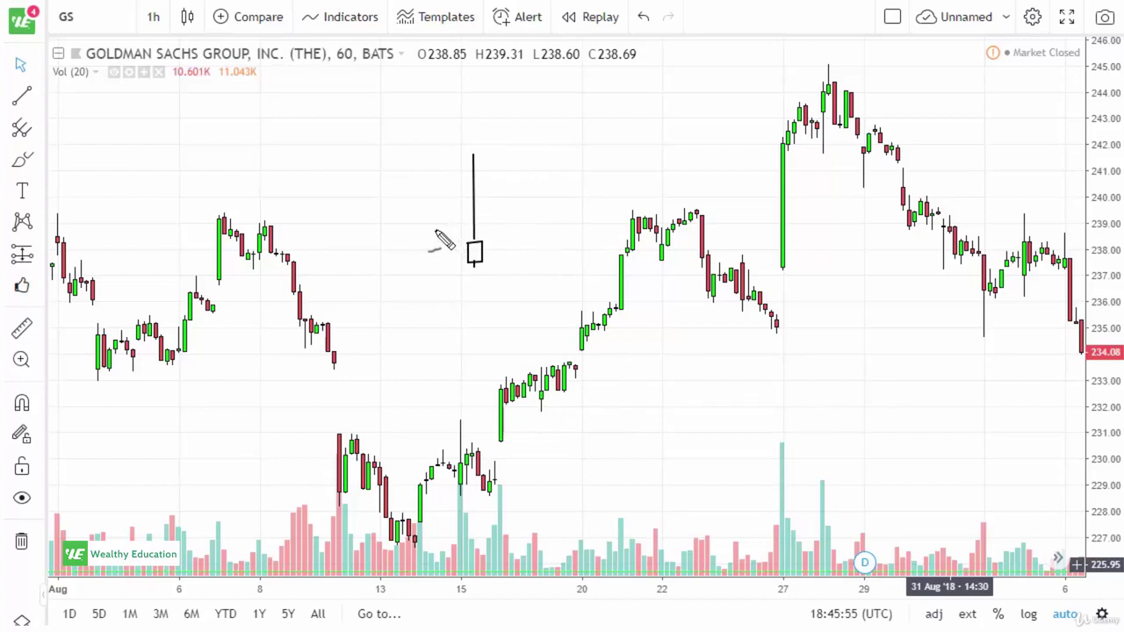
left_click_drag(475, 259, 476, 255)
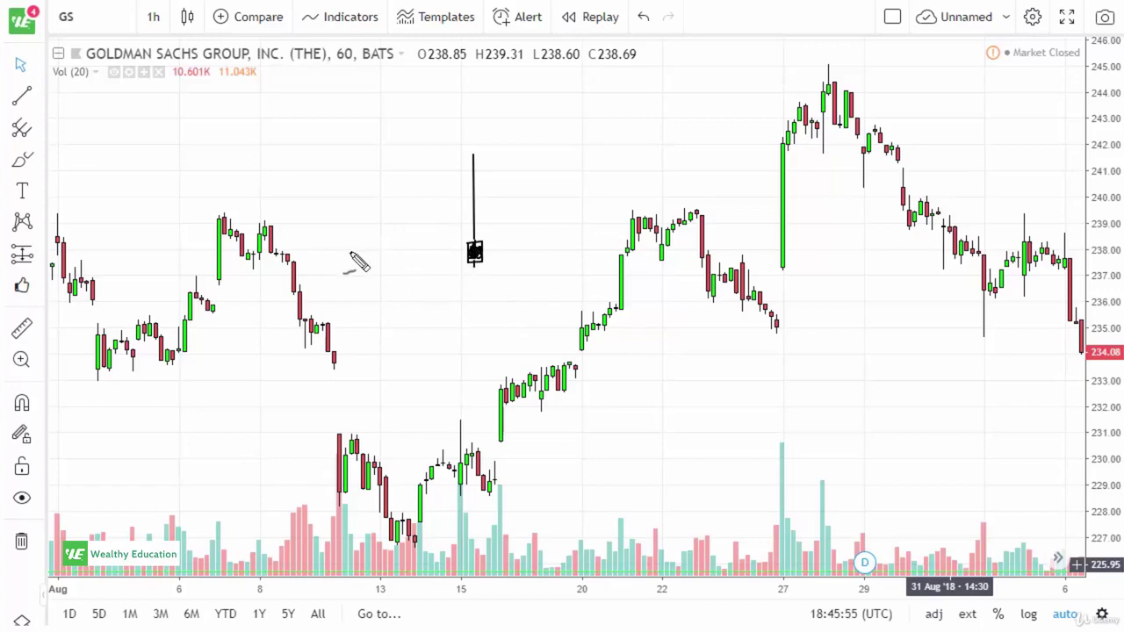
mouse_move(350, 252)
left_mouse_down()
mouse_move(366, 275)
mouse_move(369, 145)
mouse_move(378, 268)
mouse_move(384, 252)
left_mouse_up()
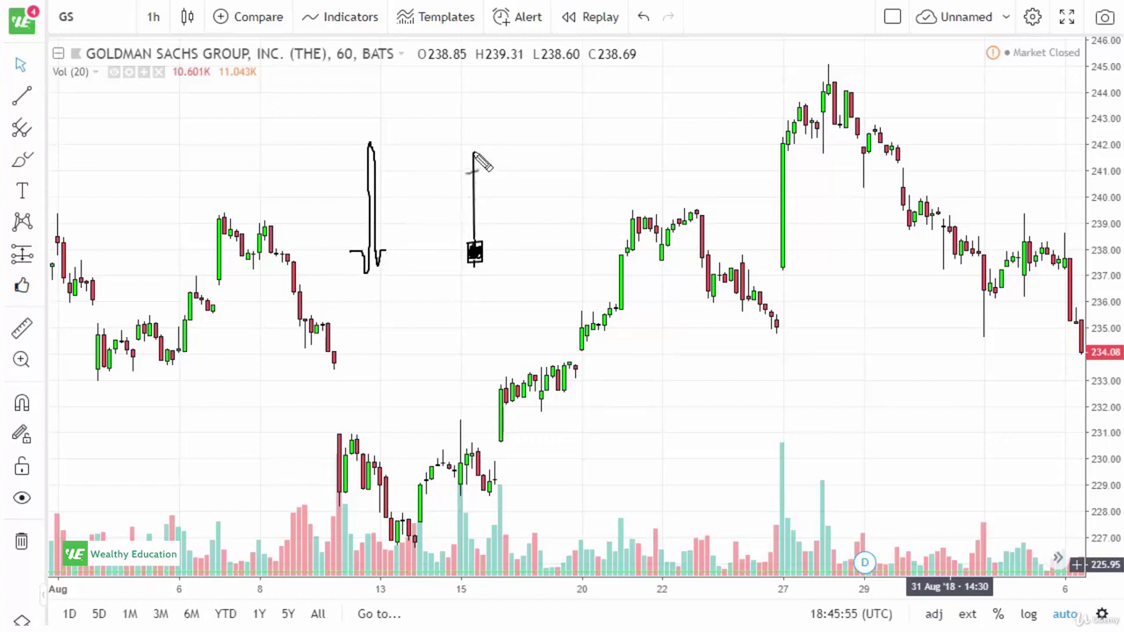
- Add a loop atop the wick, a down arrow below the candle, and a cross-marked curve to its right
mouse_move(463, 149)
left_mouse_down()
mouse_move(483, 152)
mouse_move(472, 163)
left_mouse_up()
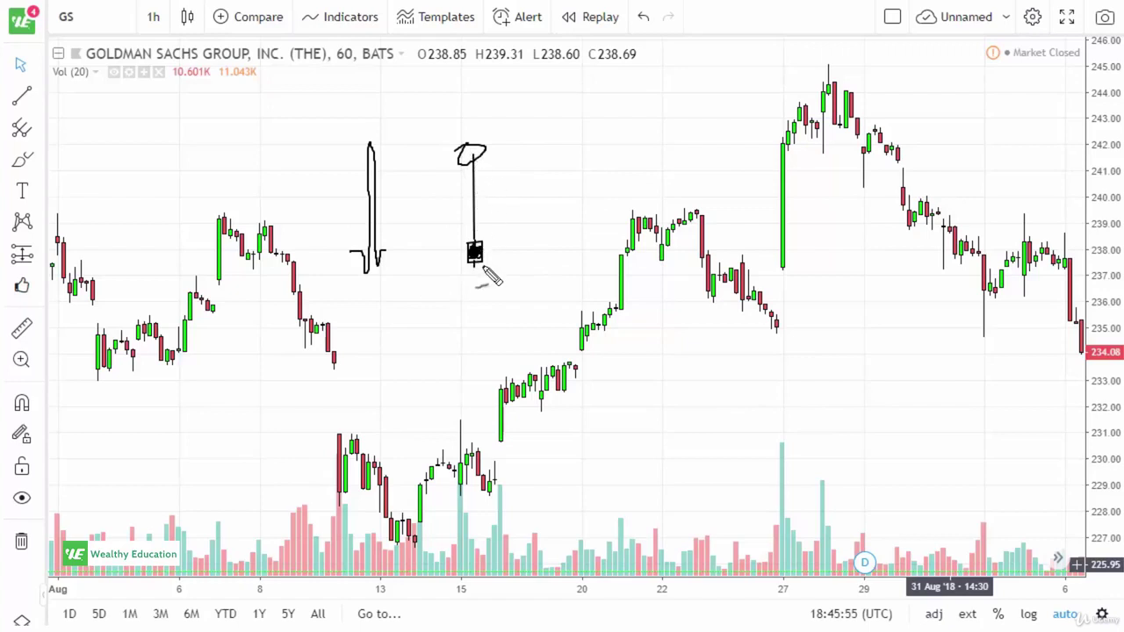
mouse_move(482, 271)
left_mouse_down()
mouse_move(497, 326)
mouse_move(503, 313)
left_mouse_up()
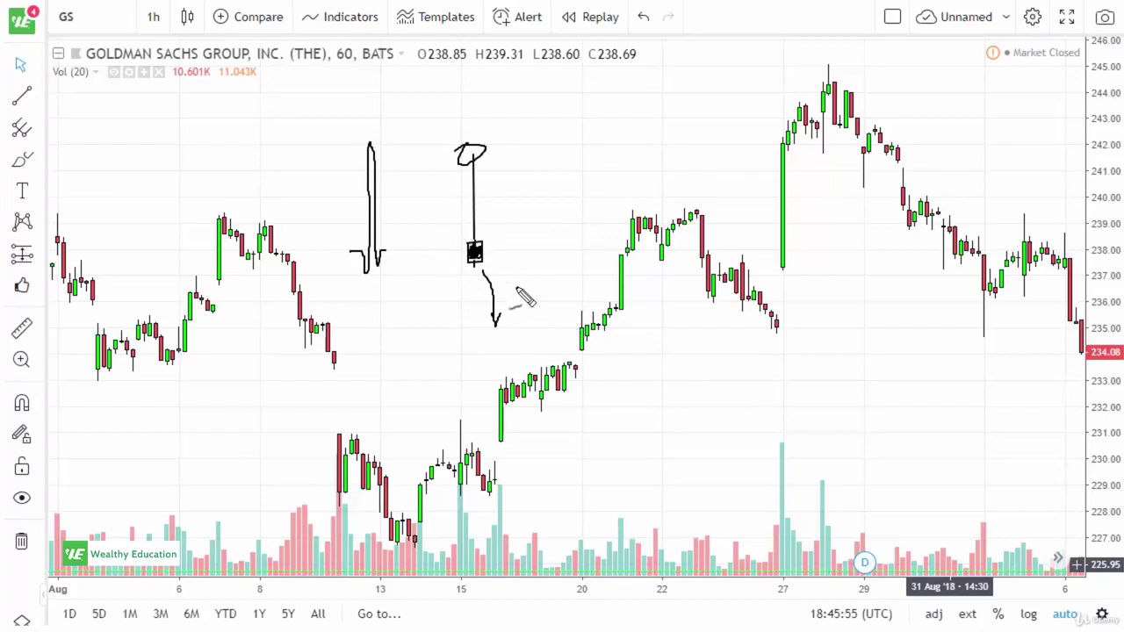
mouse_move(528, 245)
left_mouse_down()
mouse_move(576, 158)
mouse_move(594, 158)
mouse_move(592, 256)
mouse_move(616, 246)
left_mouse_up()
mouse_move(558, 216)
left_mouse_down()
mouse_move(566, 235)
mouse_move(555, 224)
mouse_move(591, 198)
left_mouse_up()
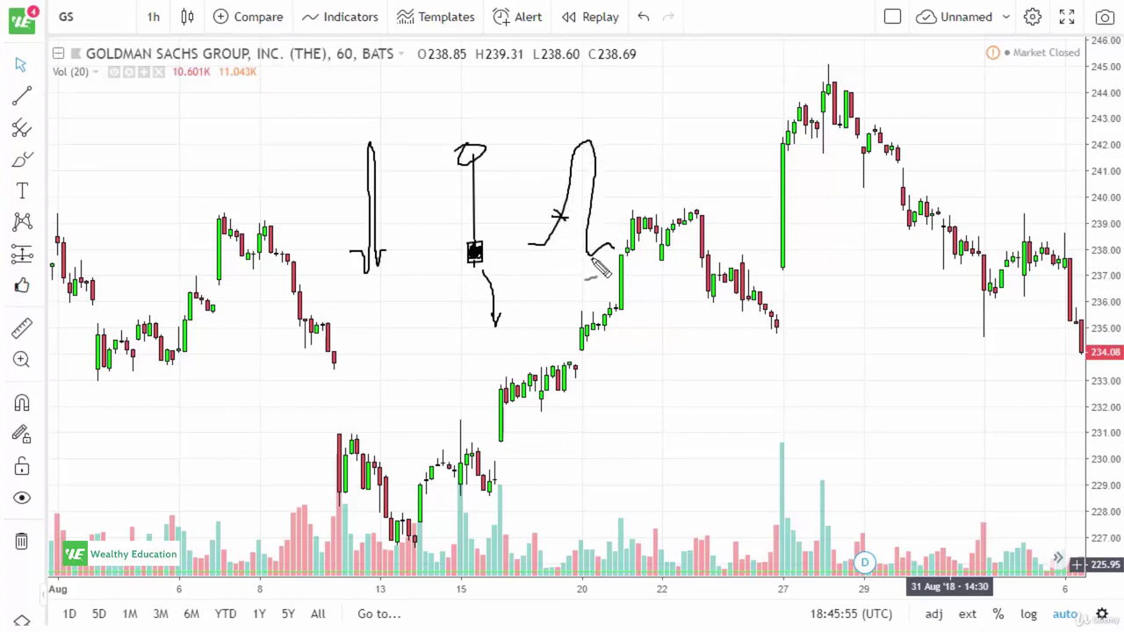
left_click_drag(630, 274, 647, 303)
left_click_drag(636, 333, 659, 322)
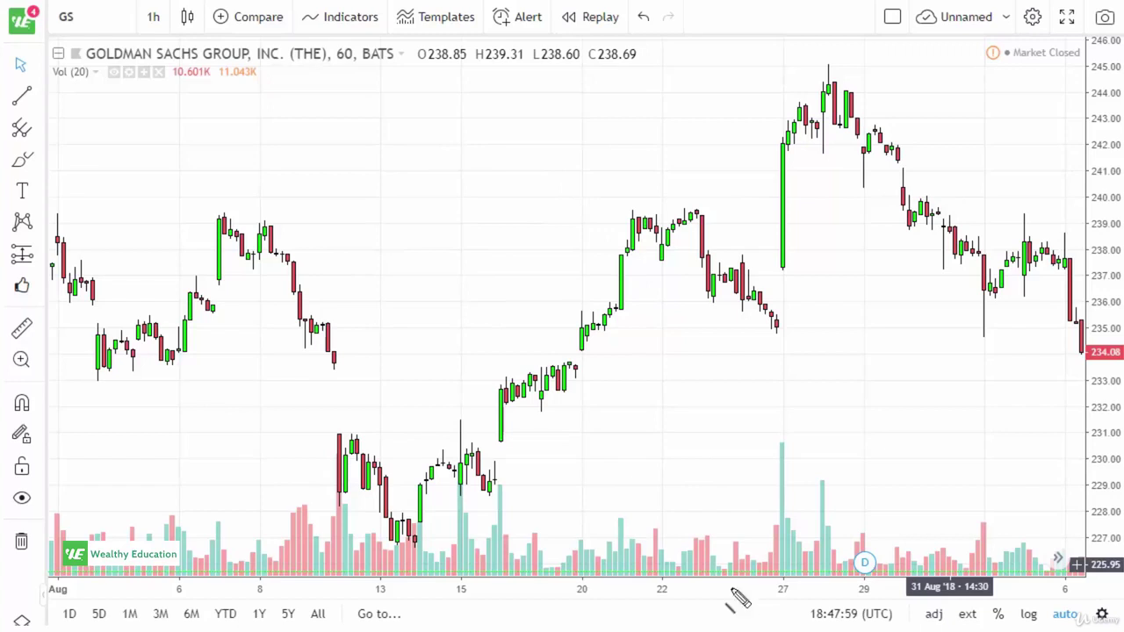
- Brush a tall-wicked candle with a hatched body, a downward trend arrow, and a peak curve to its left
mouse_move(469, 288)
left_mouse_down()
mouse_move(470, 309)
mouse_move(484, 309)
mouse_move(488, 291)
mouse_move(468, 289)
mouse_move(477, 188)
left_mouse_up()
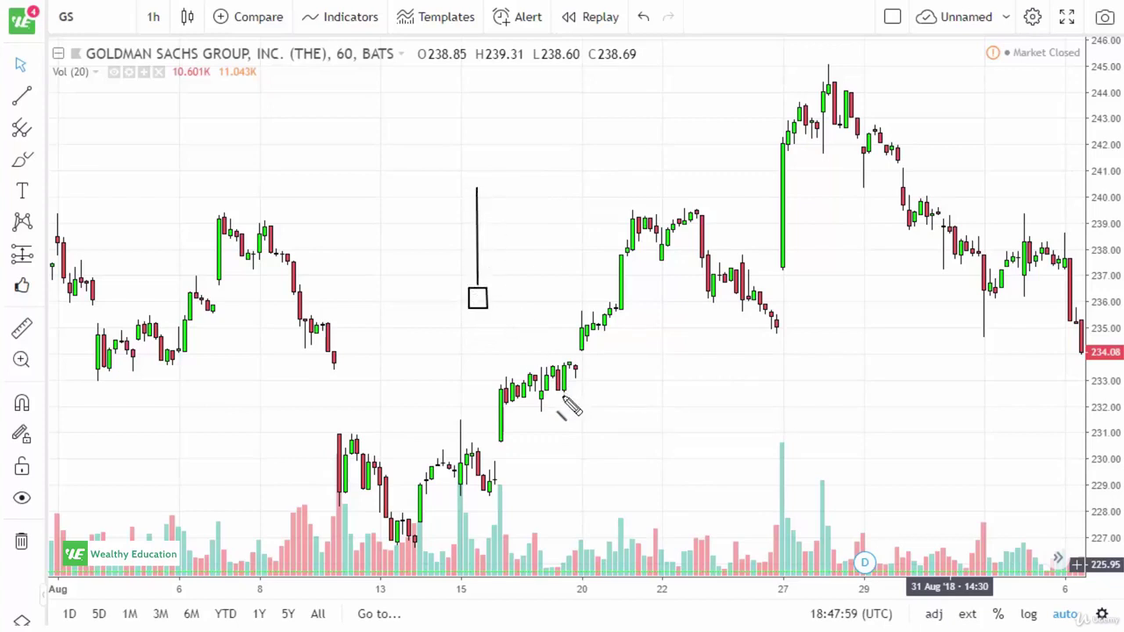
left_click_drag(479, 315, 477, 310)
mouse_move(203, 89)
left_mouse_down()
mouse_move(332, 215)
mouse_move(318, 167)
left_mouse_up()
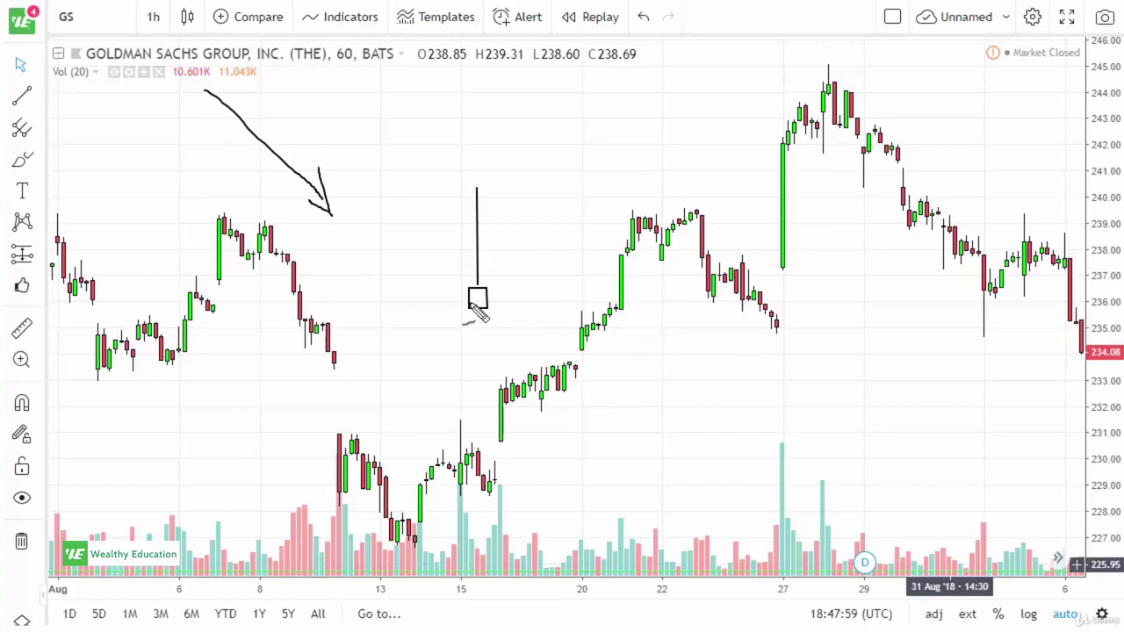
mouse_move(485, 290)
left_mouse_down()
mouse_move(471, 307)
mouse_move(484, 304)
mouse_move(484, 319)
mouse_move(464, 313)
left_mouse_up()
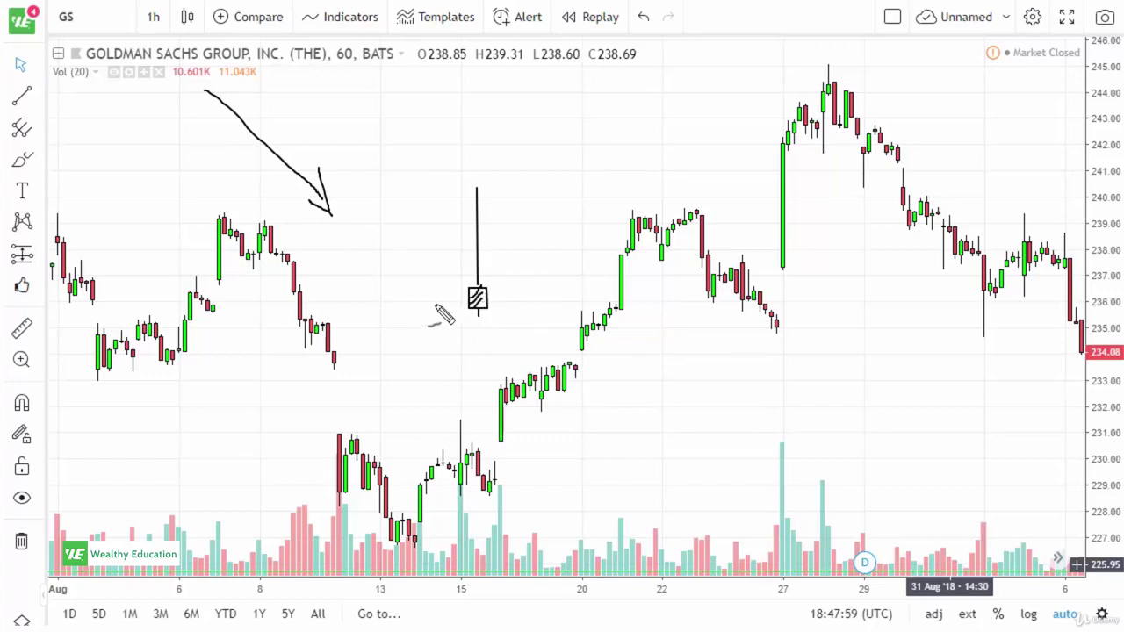
mouse_move(357, 295)
left_mouse_down()
mouse_move(388, 202)
mouse_move(414, 313)
left_mouse_up()
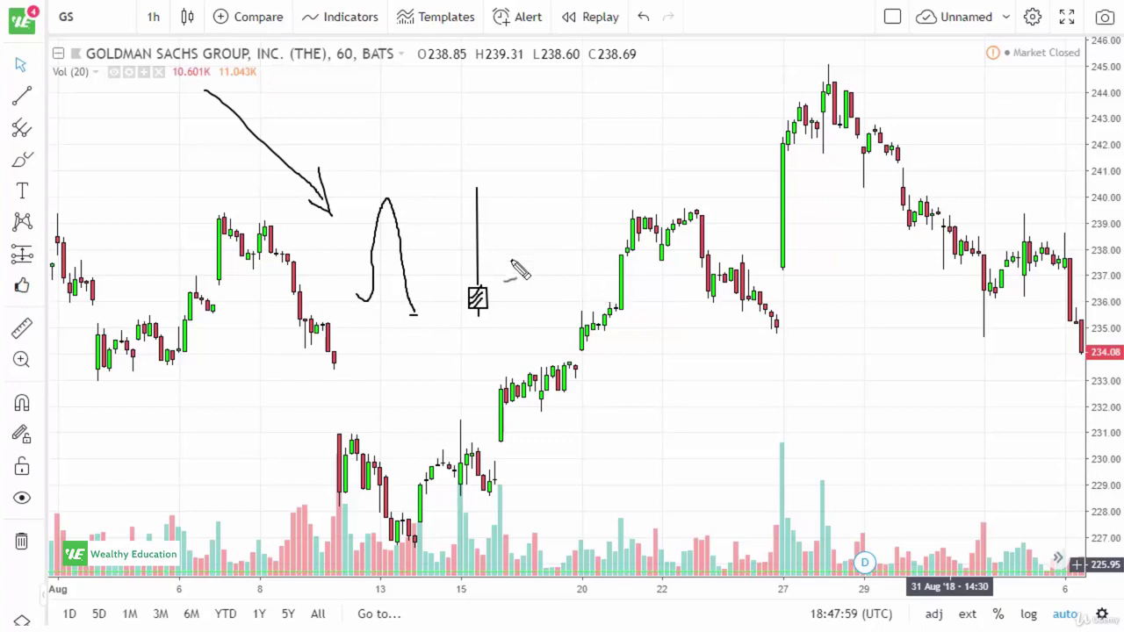
- Mark a short level below the candle and draw an M-shaped double-peak wave to its right
left_click_drag(473, 325, 492, 325)
mouse_move(501, 86)
left_mouse_down()
mouse_move(535, 140)
mouse_move(566, 149)
mouse_move(586, 200)
mouse_move(620, 138)
mouse_move(627, 213)
mouse_move(657, 257)
mouse_move(669, 321)
left_mouse_up()
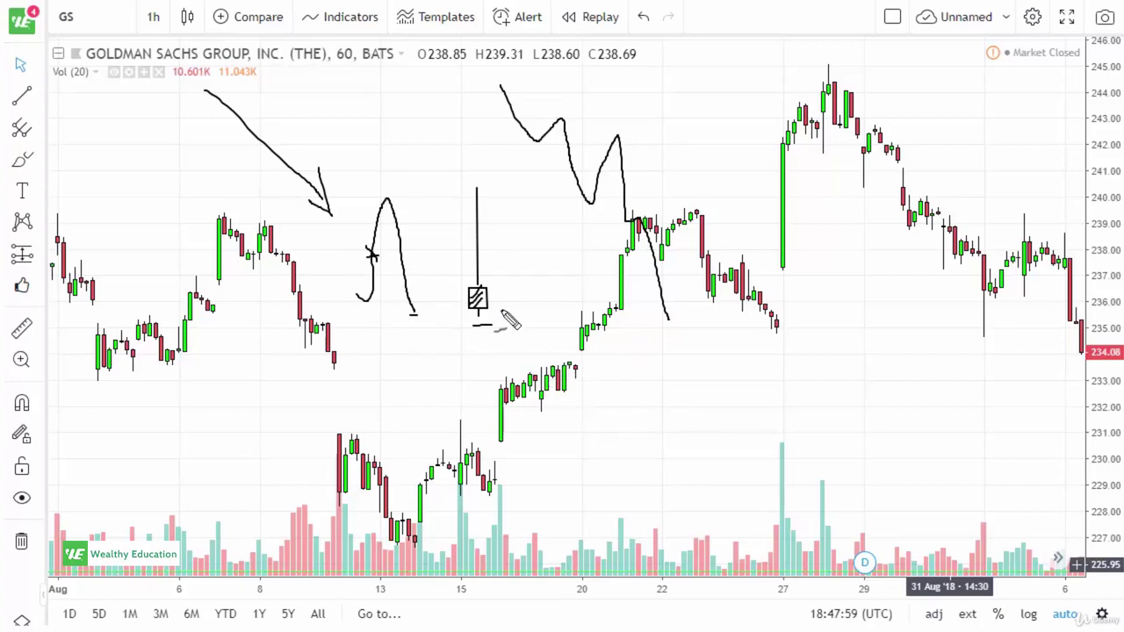
mouse_move(514, 308)
left_mouse_down()
mouse_move(507, 156)
mouse_move(532, 238)
mouse_move(531, 306)
mouse_move(513, 306)
left_mouse_up()
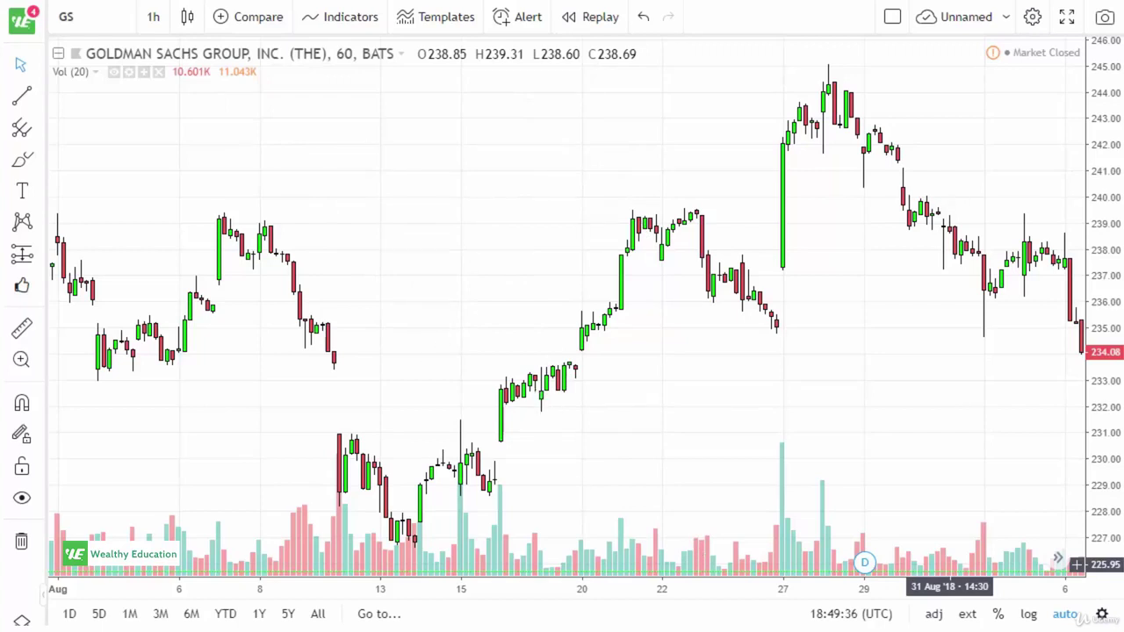
- Draw a doji cross with a ticked top, down and up arrows, and a peak curve to its left
left_click_drag(455, 244, 476, 243)
left_click_drag(464, 143, 465, 263)
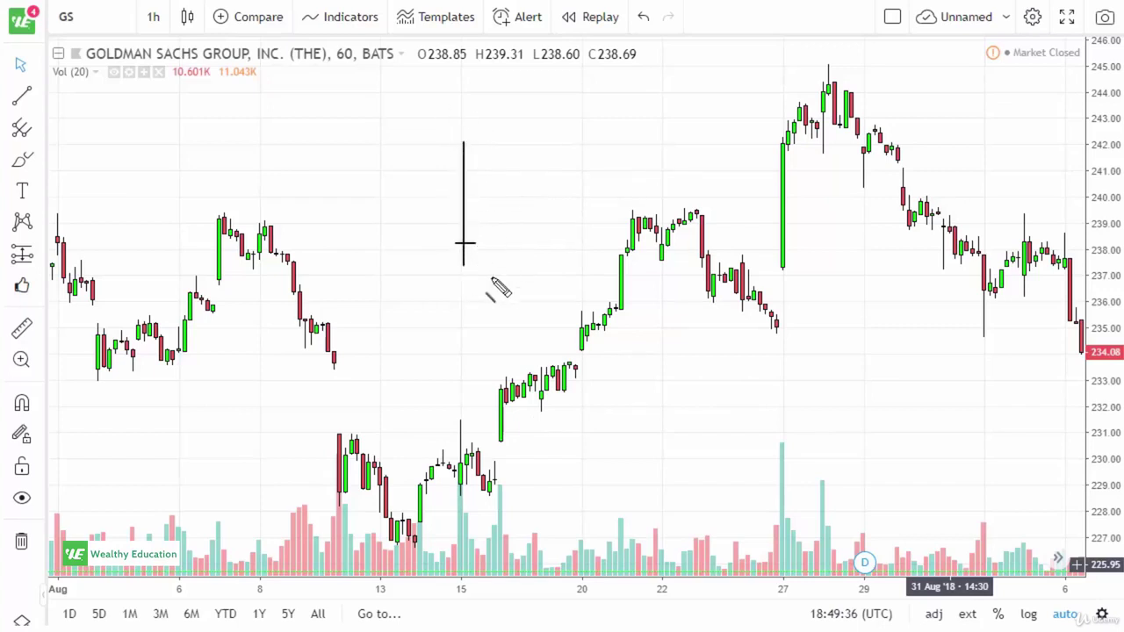
mouse_move(475, 278)
left_mouse_down()
mouse_move(510, 346)
mouse_move(512, 330)
left_mouse_up()
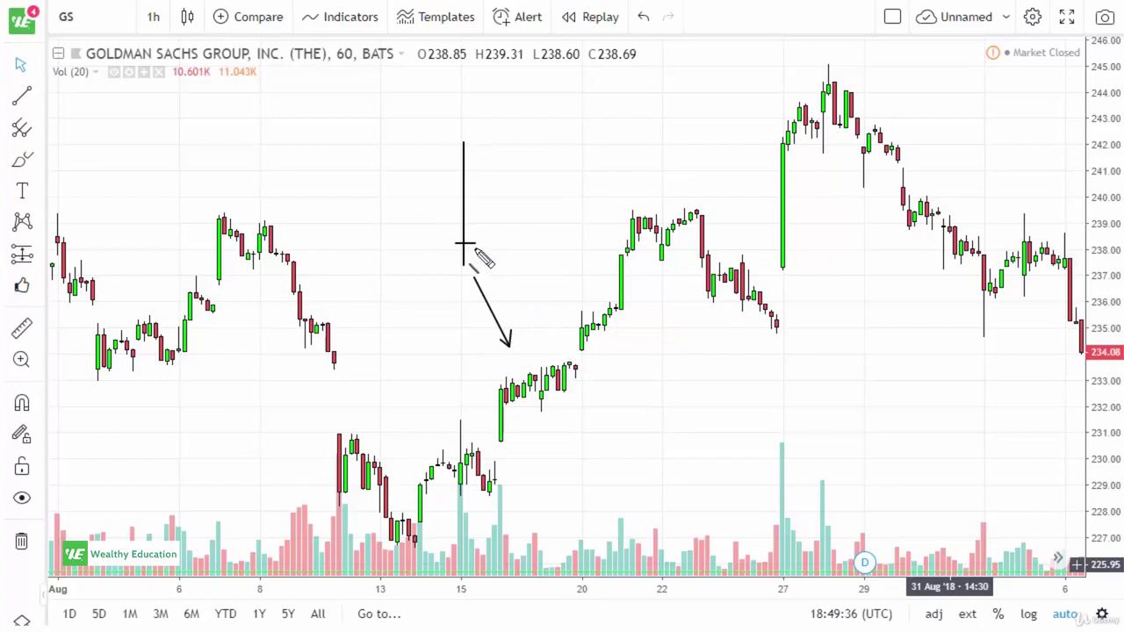
left_click_drag(482, 131, 554, 66)
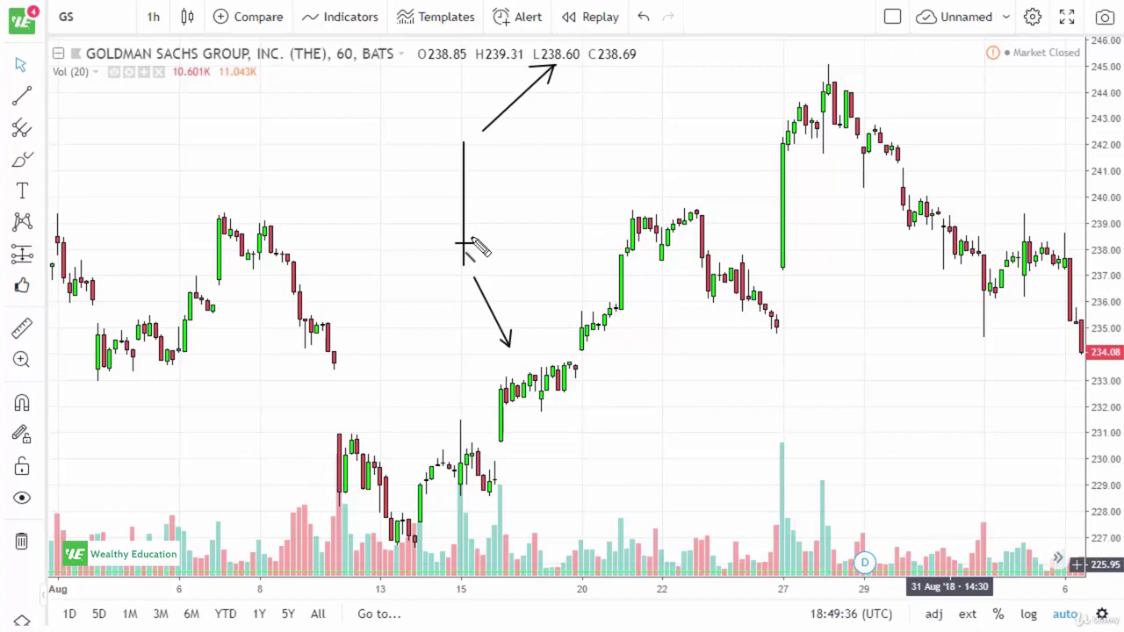
left_click_drag(449, 134, 465, 135)
mouse_move(332, 181)
left_mouse_down()
mouse_move(372, 151)
mouse_move(382, 189)
mouse_move(395, 187)
left_mouse_up()
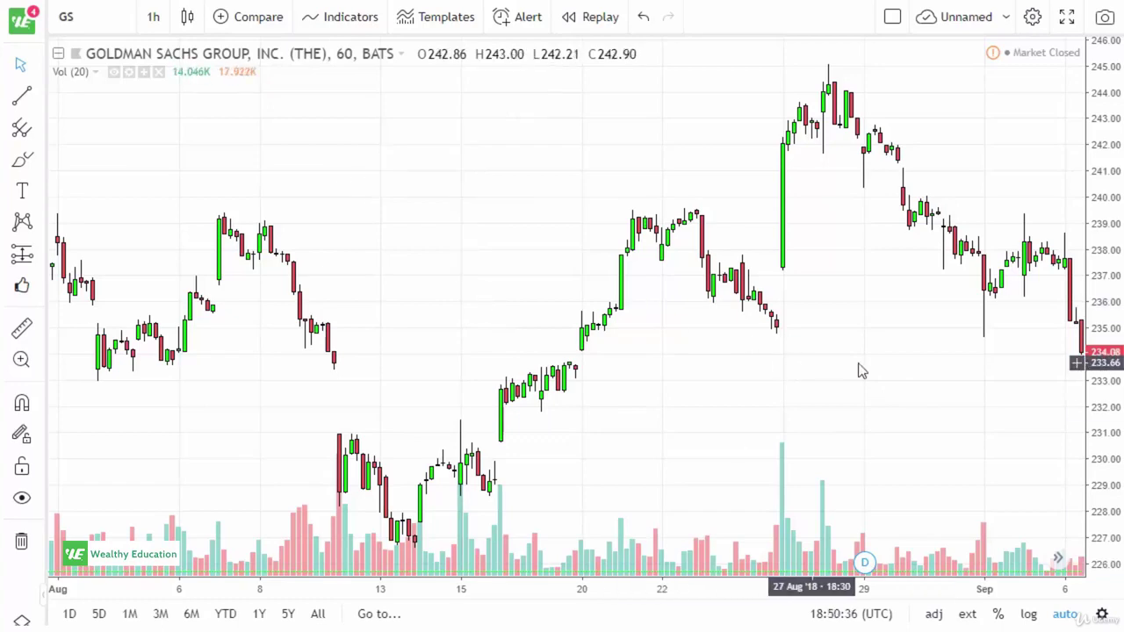
- Pan and zoom the hourly chart to center on the late-August rally
scroll(904, 381, "down", 2)
left_click_drag(904, 381, 793, 409)
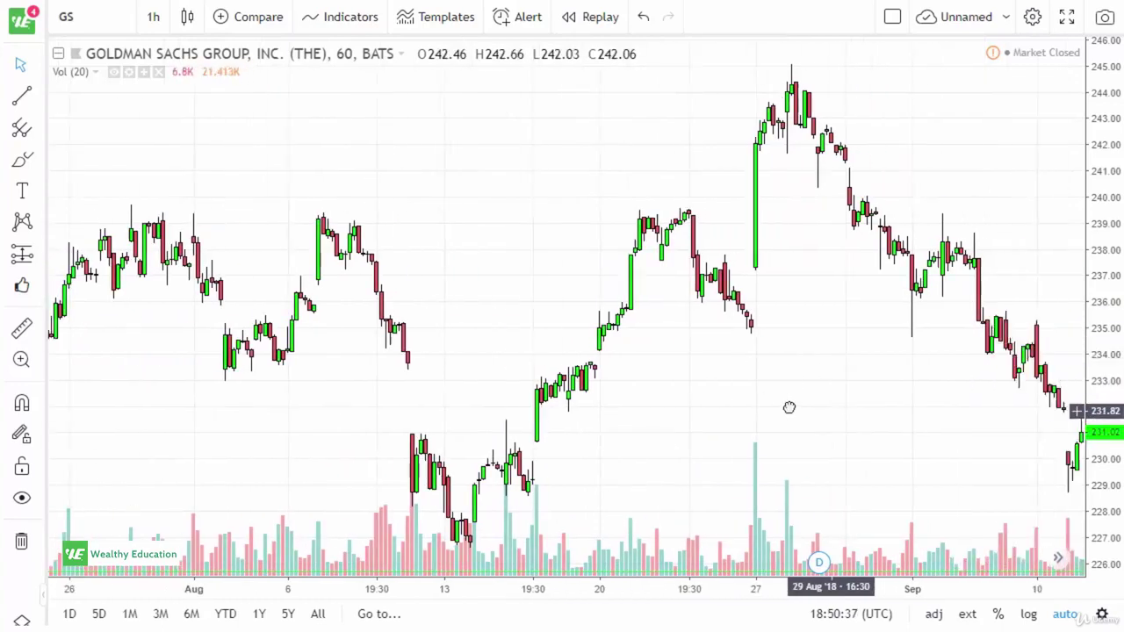
left_click_drag(830, 455, 770, 441)
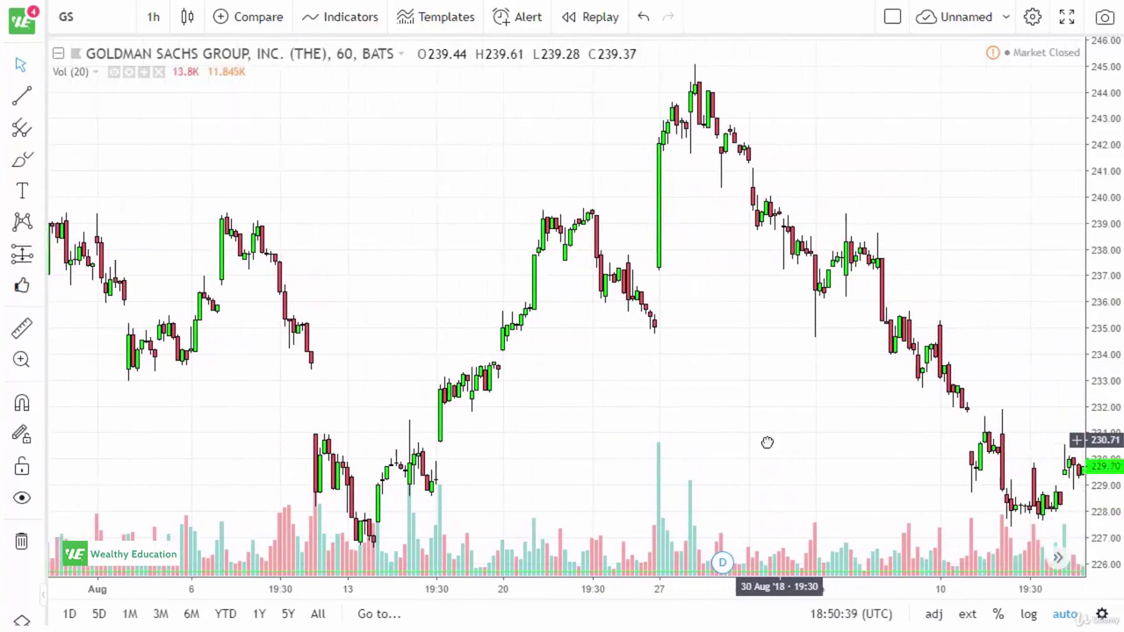
scroll(555, 316, "up", 3)
left_click_drag(454, 334, 816, 384)
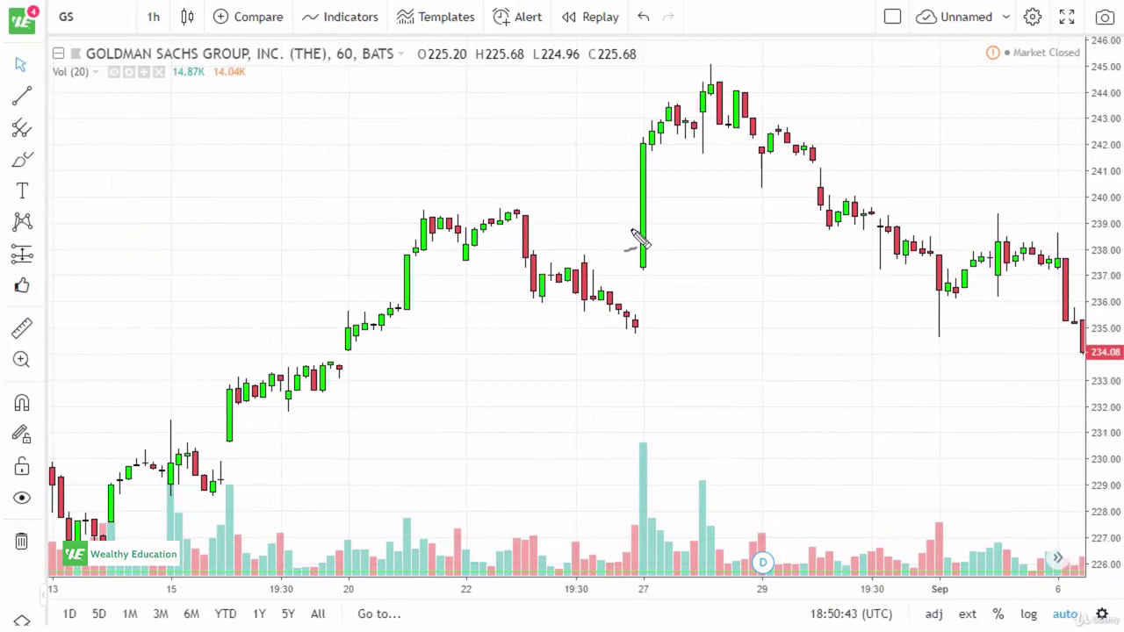
- Circle the late-August peak candles and tick the red candle's high, low, and a later level
mouse_move(703, 92)
left_mouse_down()
mouse_move(715, 61)
mouse_move(698, 99)
mouse_move(734, 70)
mouse_move(689, 64)
left_mouse_up()
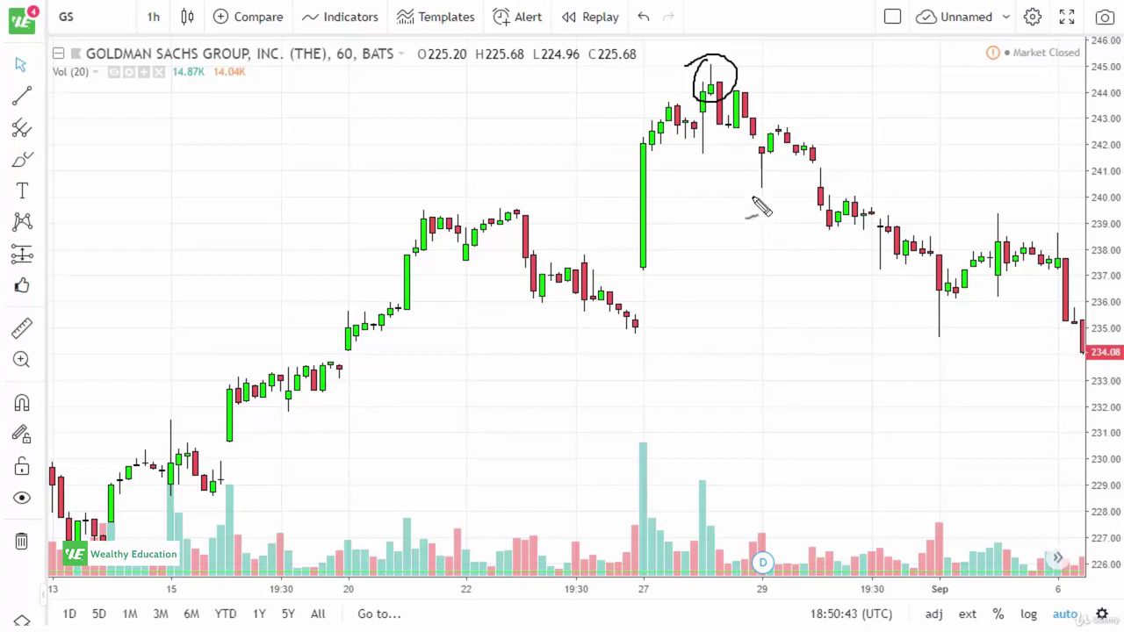
left_click_drag(748, 190, 768, 190)
left_click_drag(746, 139, 766, 139)
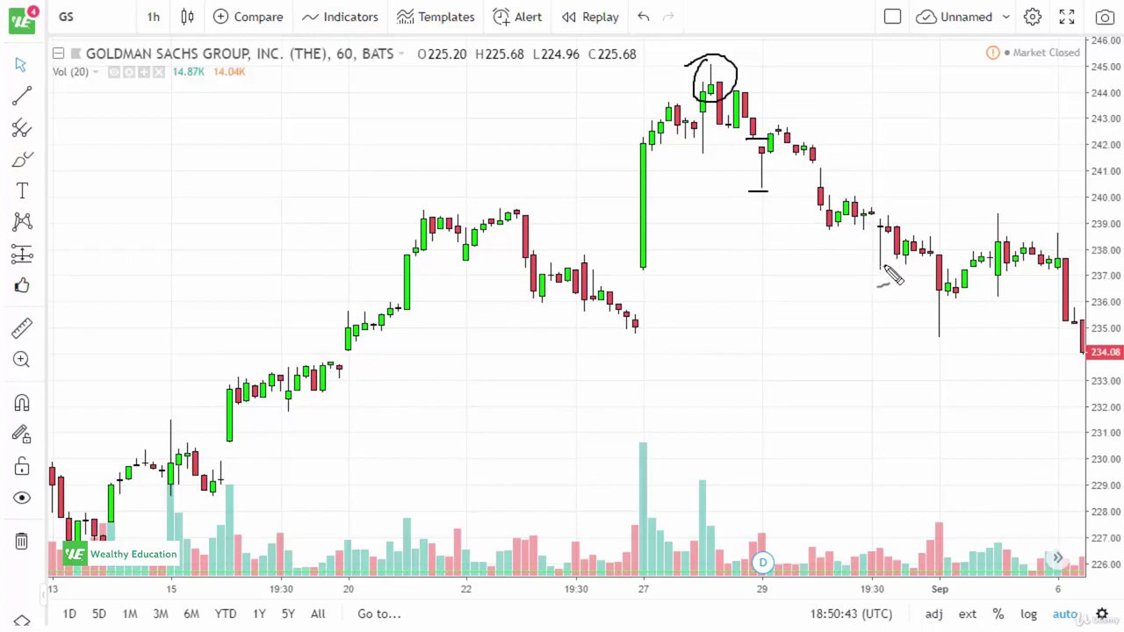
left_click_drag(635, 322, 658, 322)
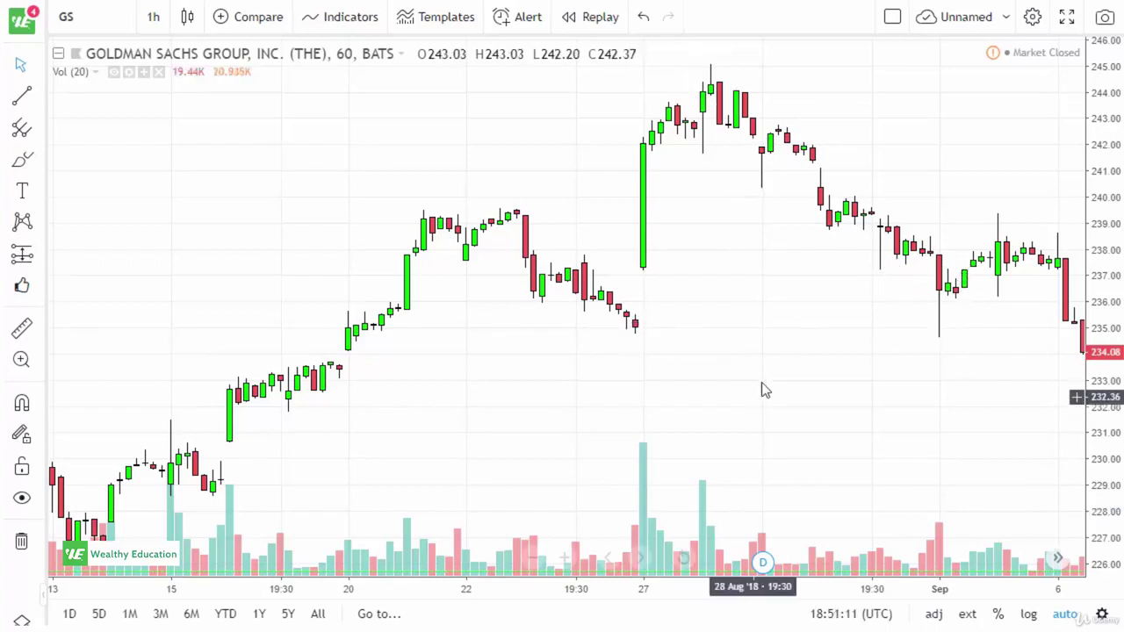
- Pan and zoom the hourly chart to show 25 September–8 October candles with wider bars
left_click_drag(760, 394, 790, 311)
scroll(936, 371, "down", 2)
left_click_drag(936, 371, 576, 387)
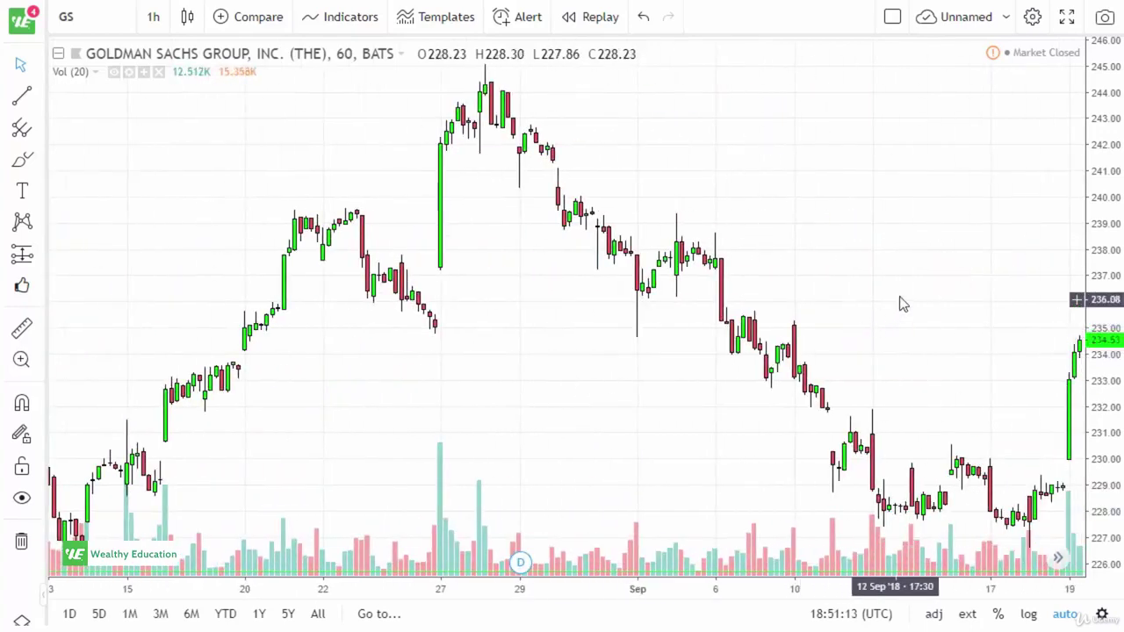
left_click_drag(901, 303, 747, 281)
left_click_drag(896, 328, 605, 322)
left_click_drag(721, 385, 643, 386)
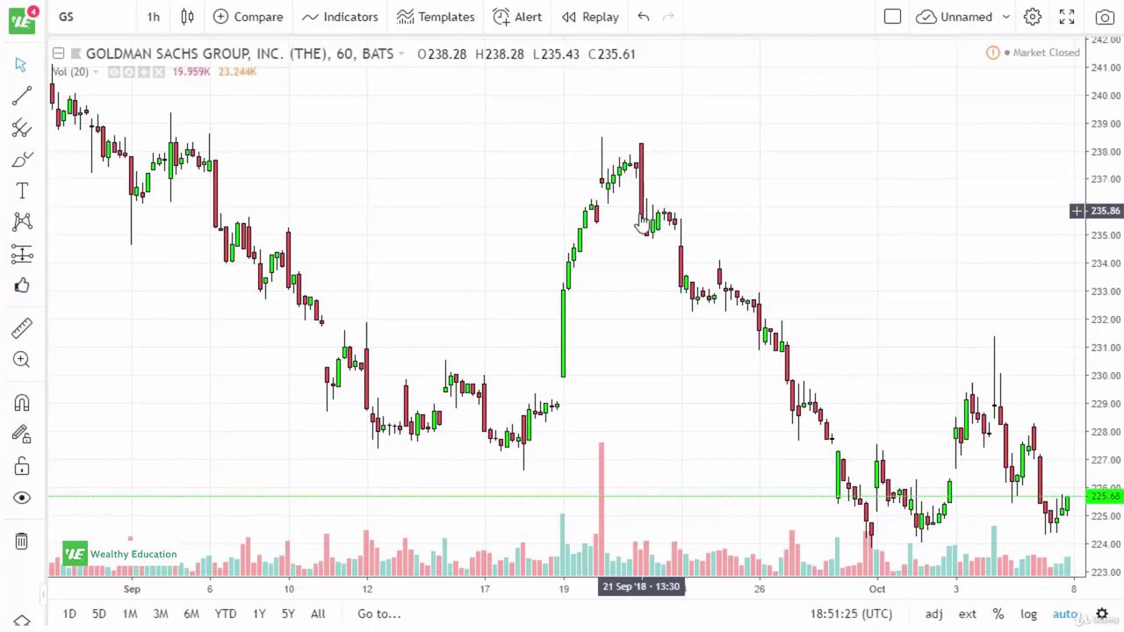
scroll(753, 306, "right", 3)
left_click_drag(747, 304, 679, 298)
scroll(695, 296, "up", 5)
left_click_drag(801, 334, 861, 357)
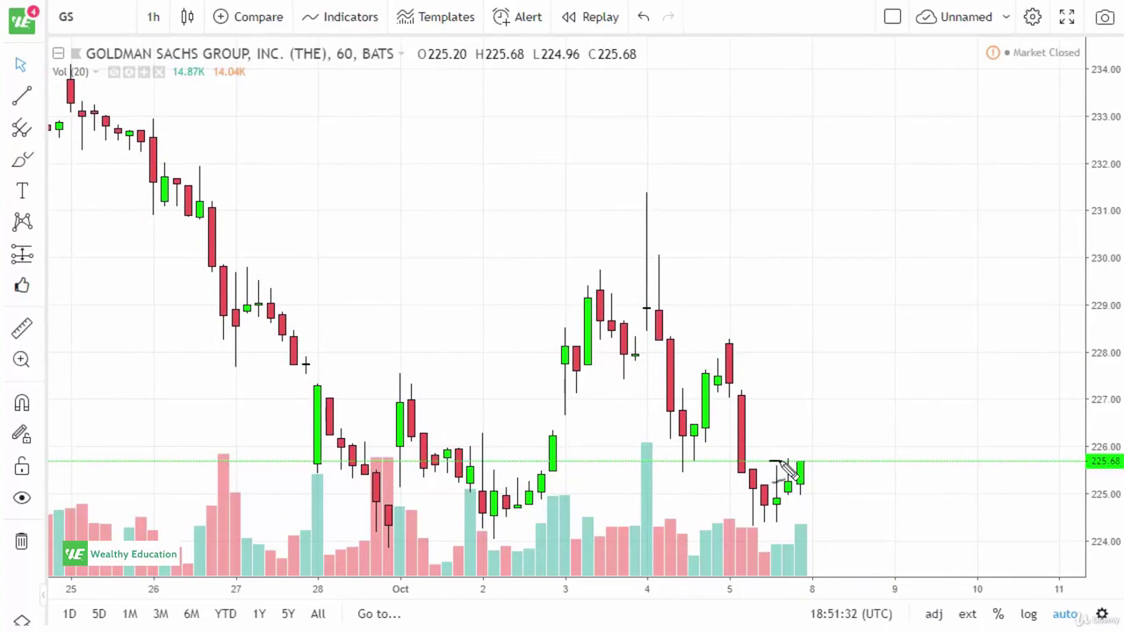
- Mark a short line under the latest lows and sketch an up-right arrow from the last candle
left_click_drag(770, 523, 792, 522)
mouse_move(811, 446)
left_mouse_down()
mouse_move(881, 312)
mouse_move(858, 325)
left_mouse_up()
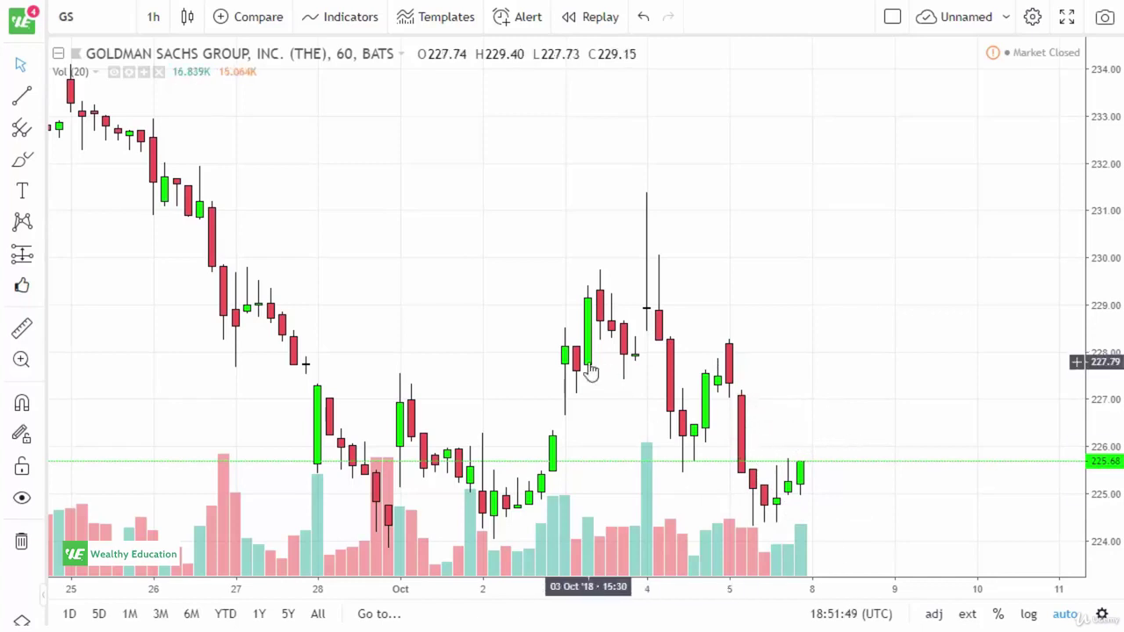
- Move back to August hourly candles, zoom in, and circle the bars just before 16 August
scroll(736, 250, "down", 5)
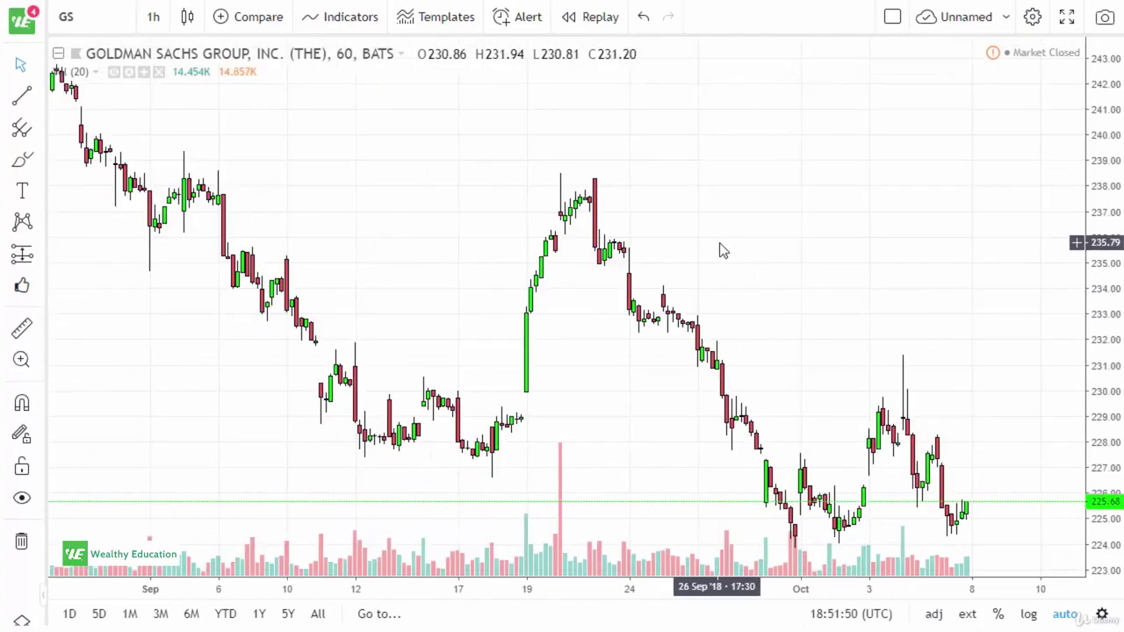
left_click_drag(510, 324, 697, 329)
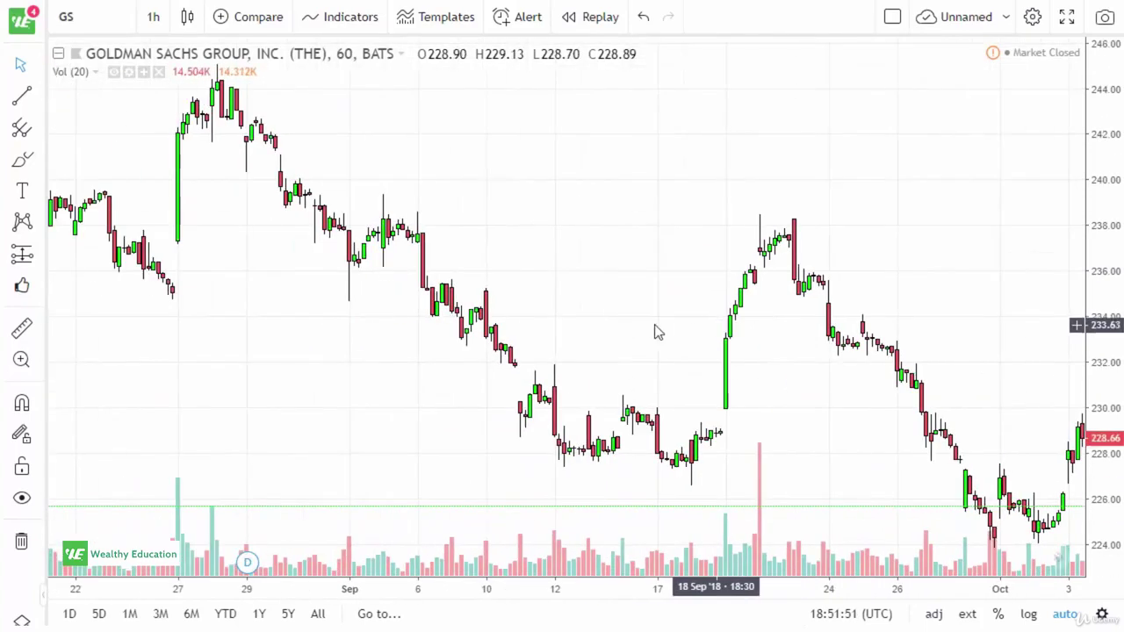
left_click_drag(402, 381, 815, 303)
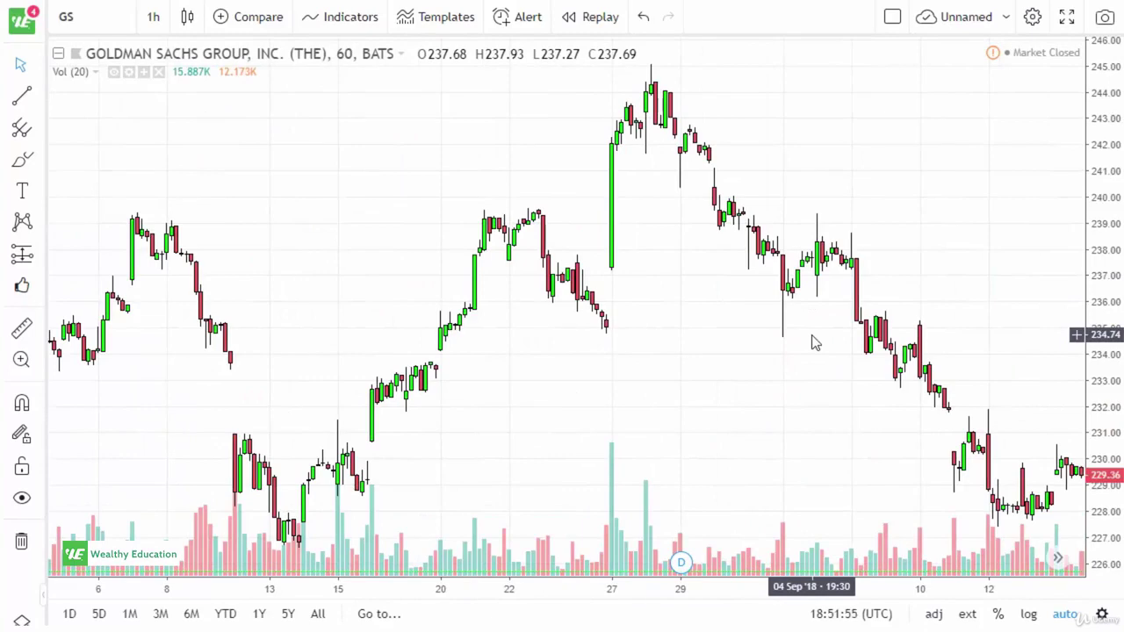
left_click_drag(631, 387, 875, 374)
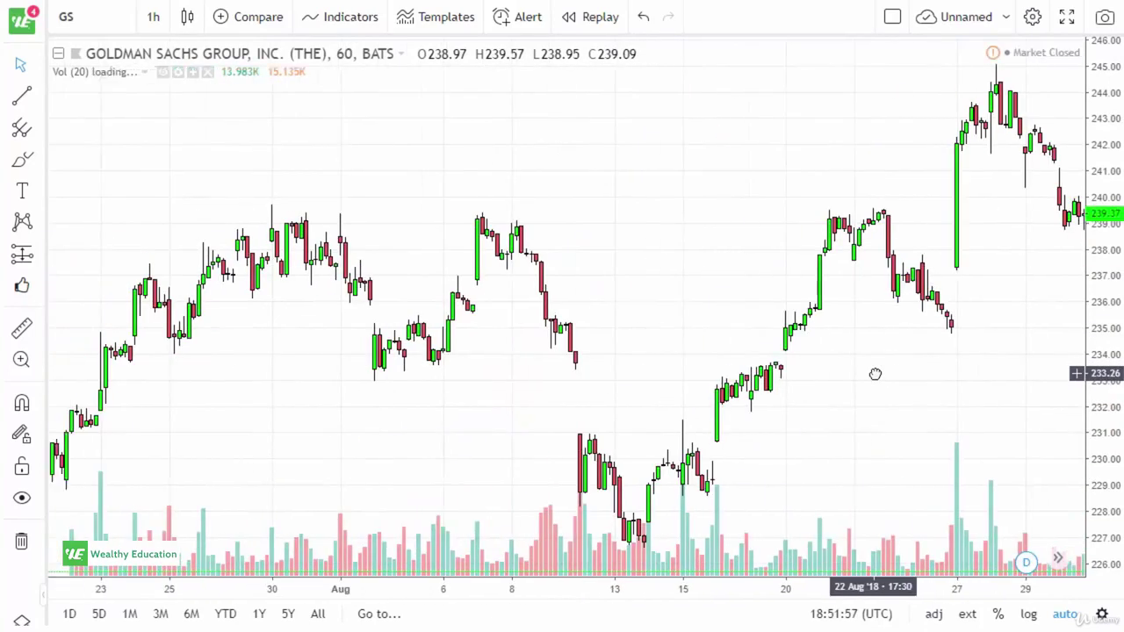
scroll(409, 445, "up", 3)
scroll(413, 428, "up", 5)
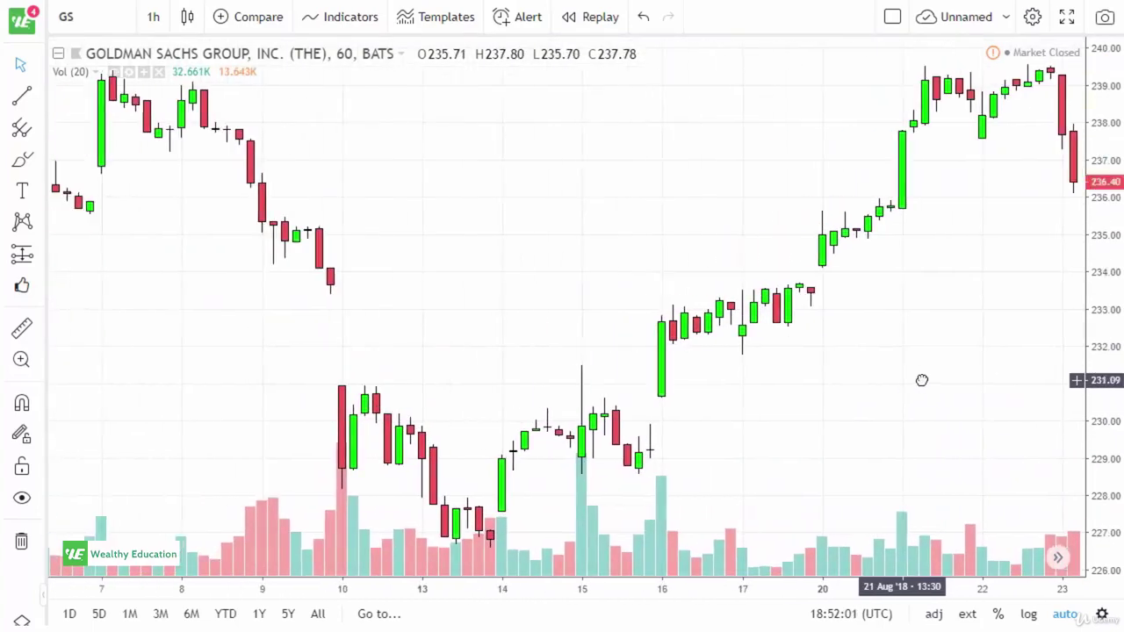
scroll(914, 380, "left", 2)
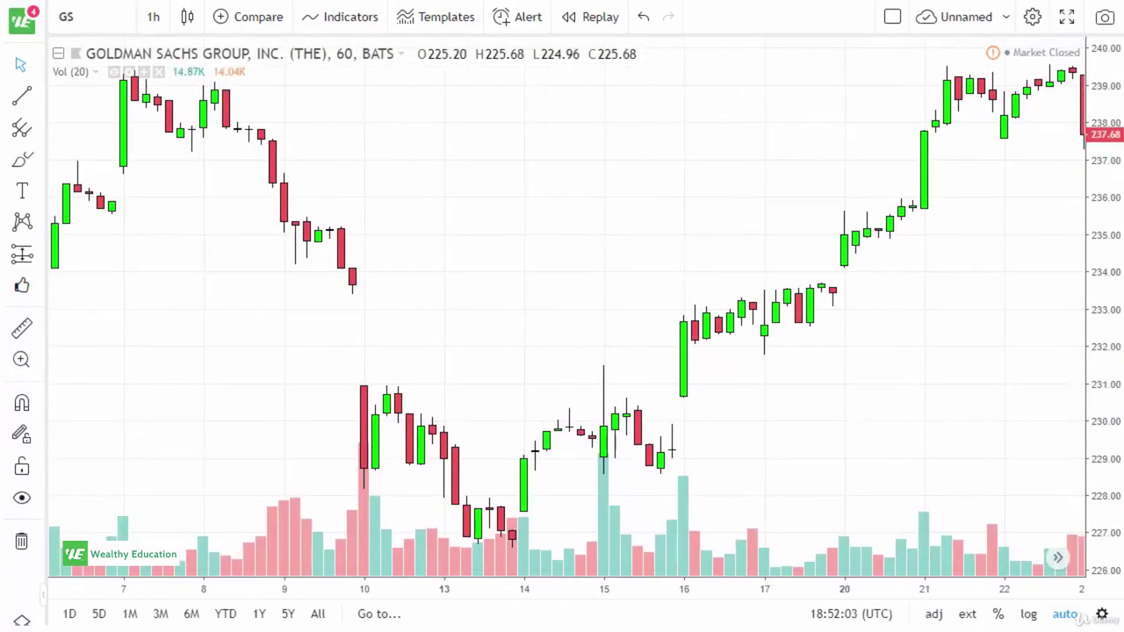
mouse_move(676, 418)
left_mouse_down()
mouse_move(654, 441)
mouse_move(708, 472)
left_mouse_up()
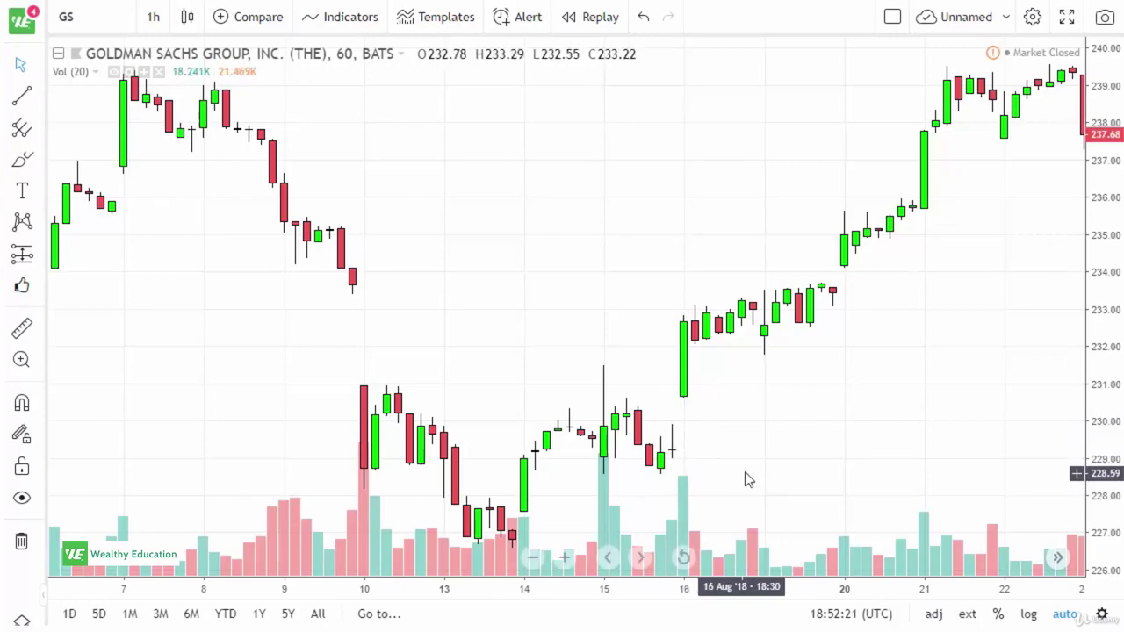
- Pan back through July and June to the early-May to mid-June 2018 hourly candles
left_click_drag(346, 456, 632, 351)
scroll(632, 355, "down", 2)
left_click_drag(512, 402, 747, 384)
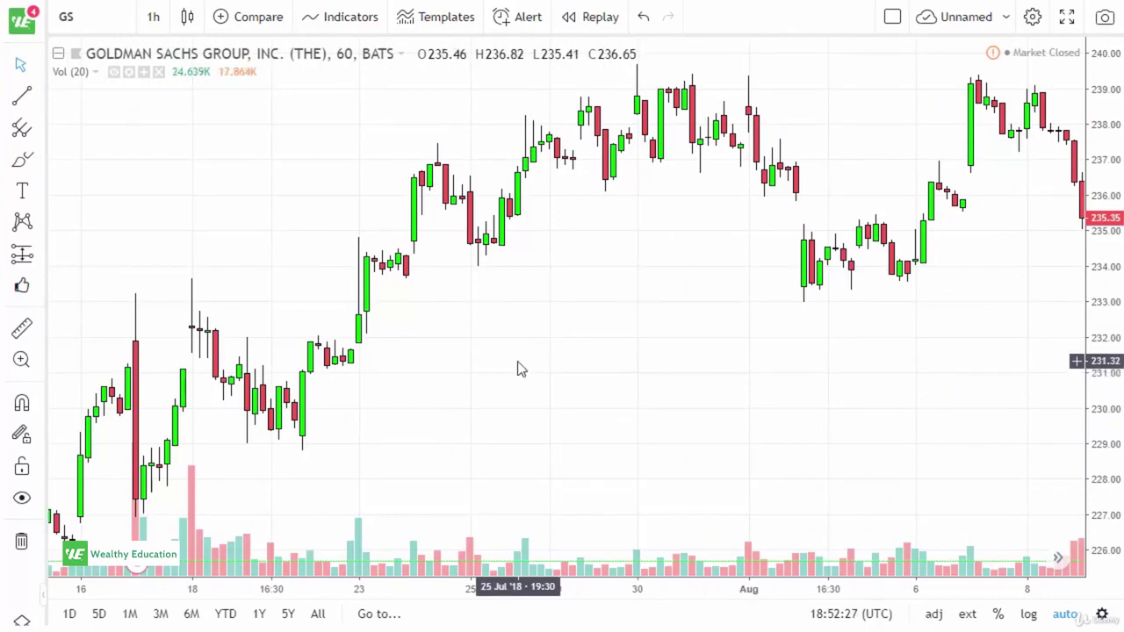
left_click_drag(519, 369, 778, 341)
left_click_drag(761, 384, 791, 379)
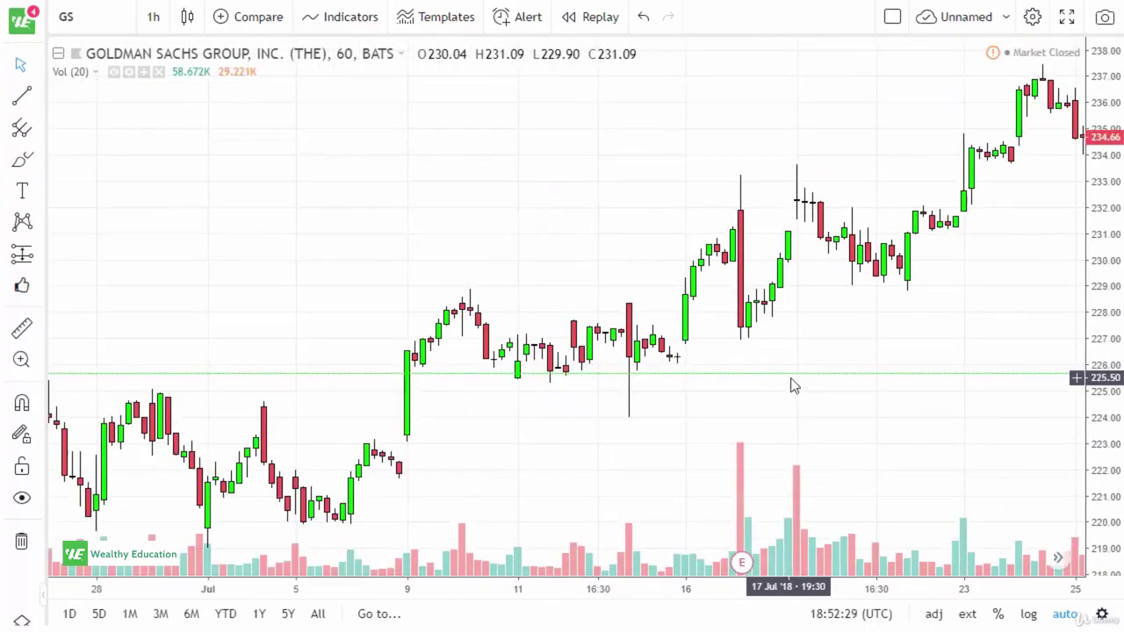
left_click_drag(539, 469, 808, 422)
left_click_drag(552, 409, 675, 407)
left_click_drag(557, 308, 773, 296)
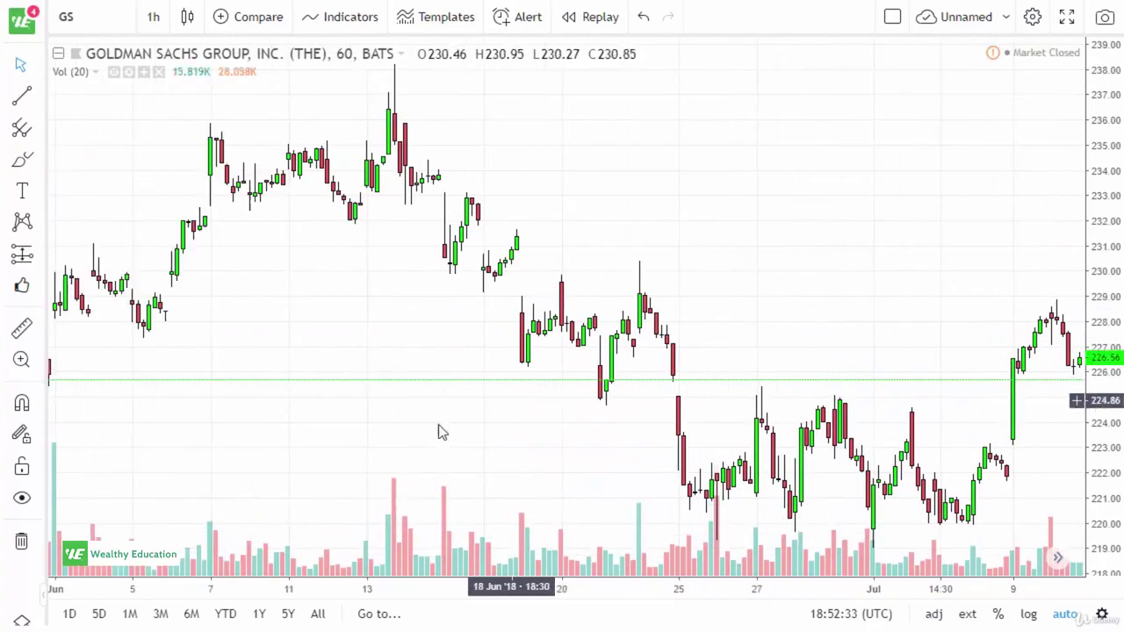
left_click_drag(367, 417, 737, 428)
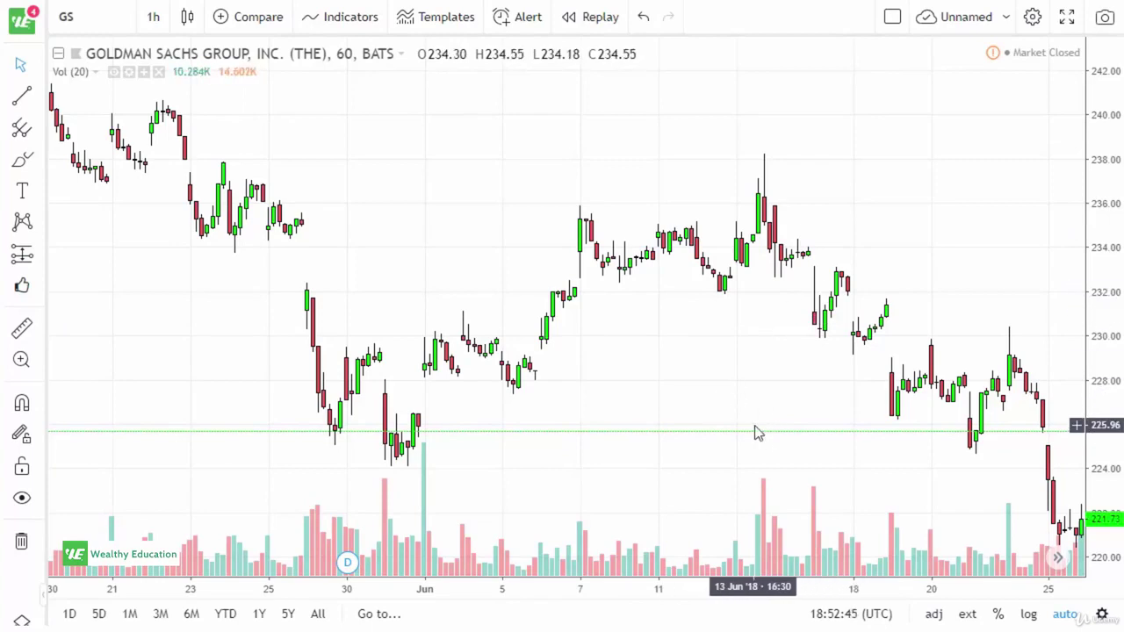
left_click_drag(424, 202, 670, 206)
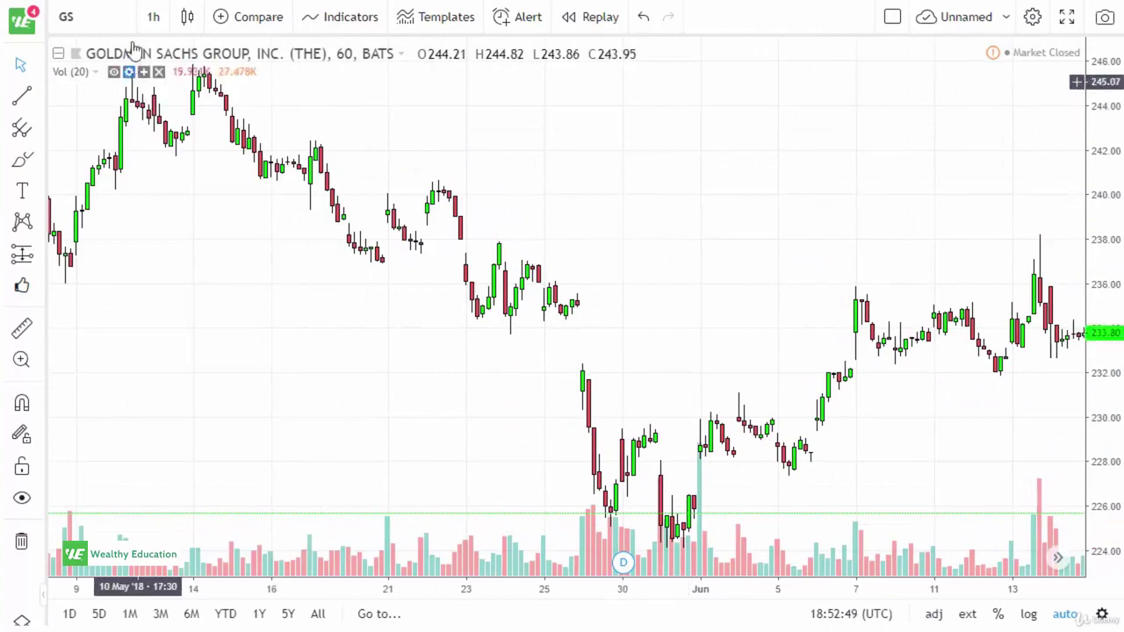
- Switch the chart to the 1-day interval and view the Sep–Nov 2016 daily candles
left_click(154, 19)
left_click(179, 363)
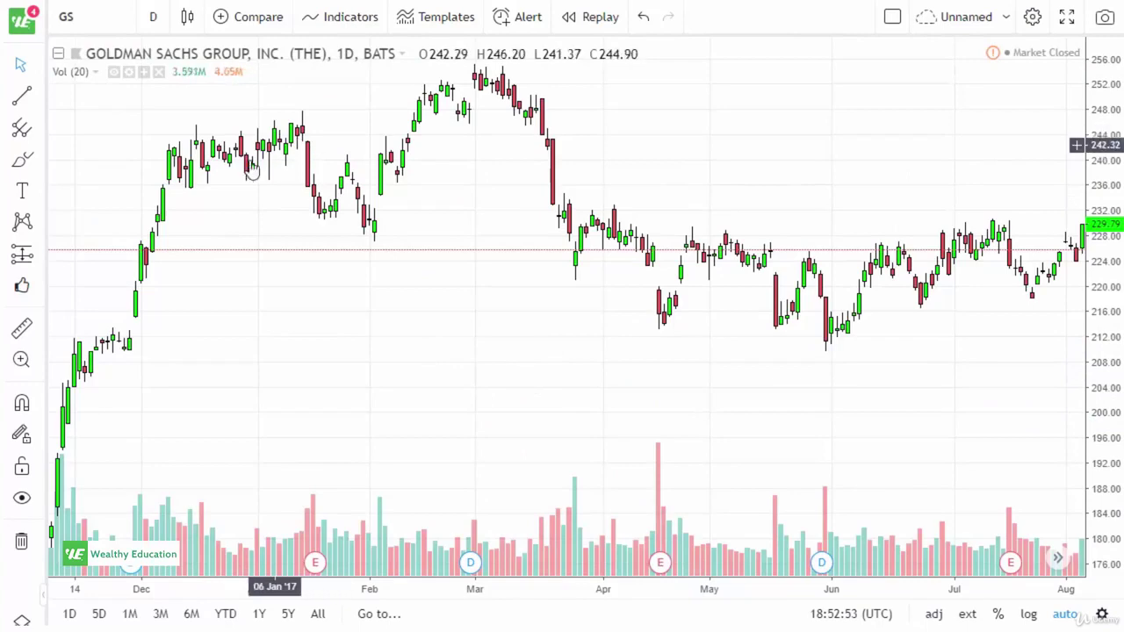
left_click_drag(188, 170, 456, 400)
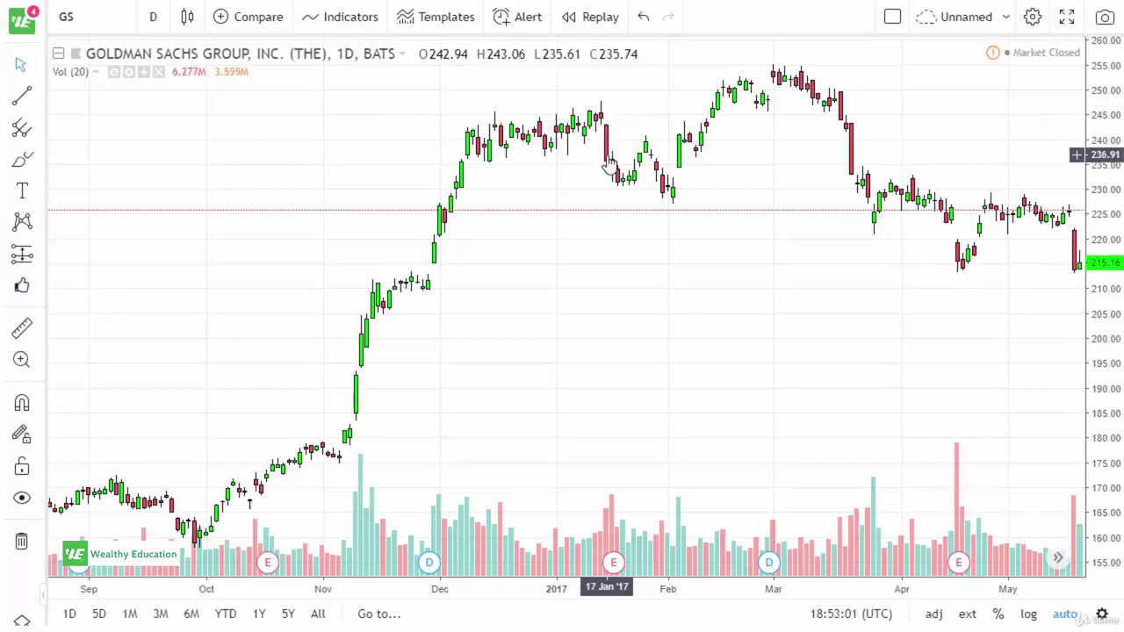
- Pan the daily chart forward through 2017 into May 2018
left_click_drag(770, 329, 527, 330)
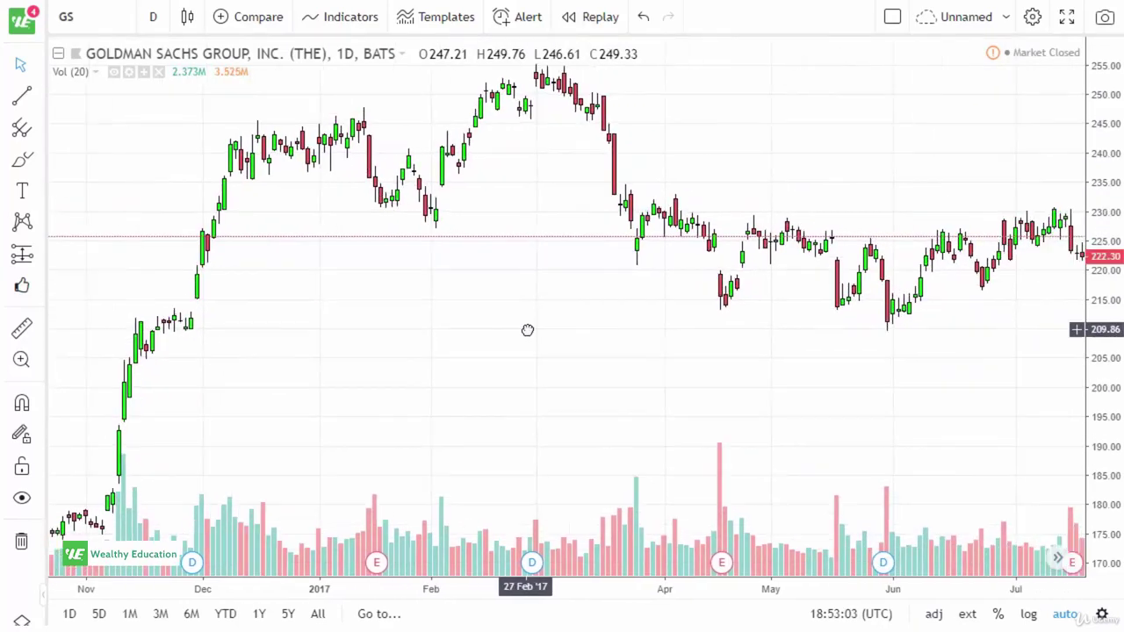
left_click_drag(785, 384, 352, 378)
left_click_drag(916, 373, 569, 381)
left_click_drag(962, 381, 658, 381)
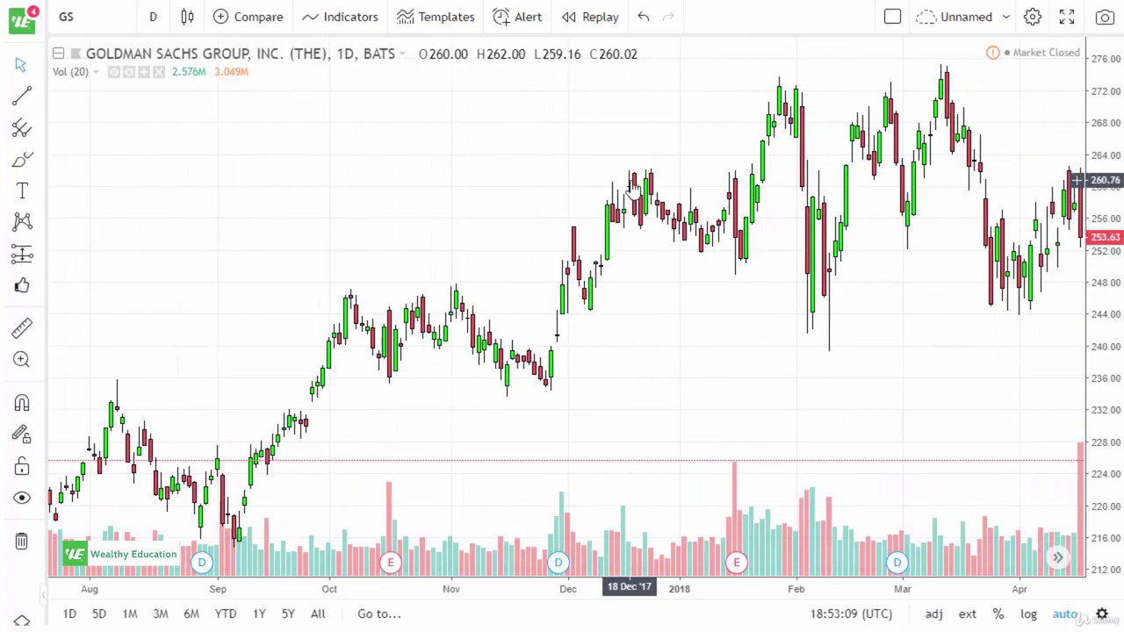
left_click_drag(843, 339, 627, 361)
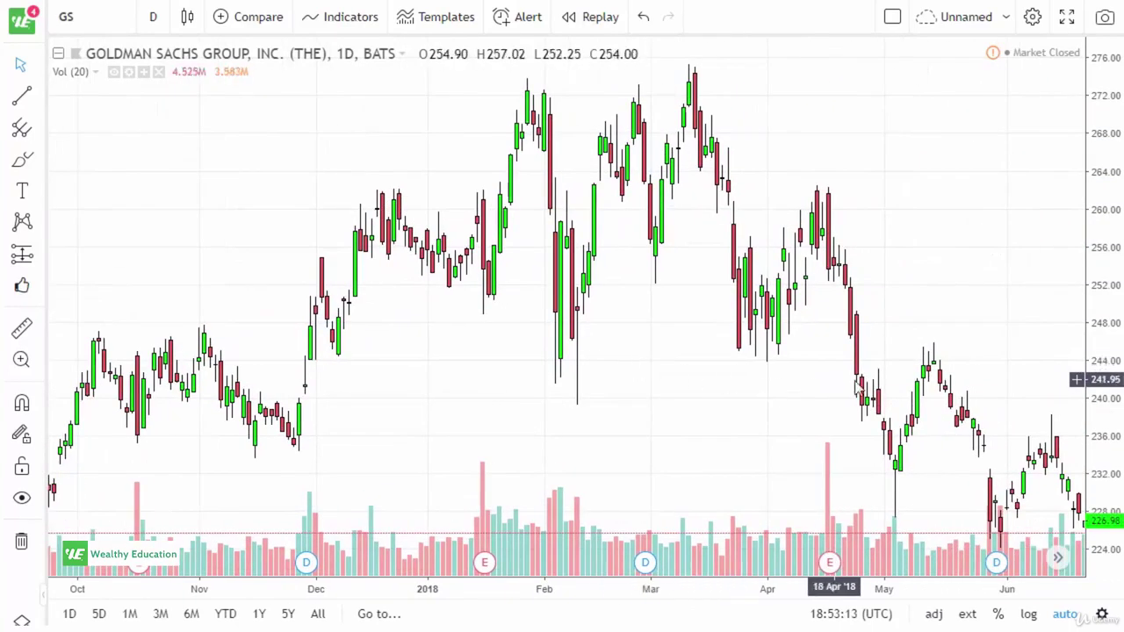
- Continue panning to show April through early October 2018 daily candles
left_click_drag(868, 409, 694, 406)
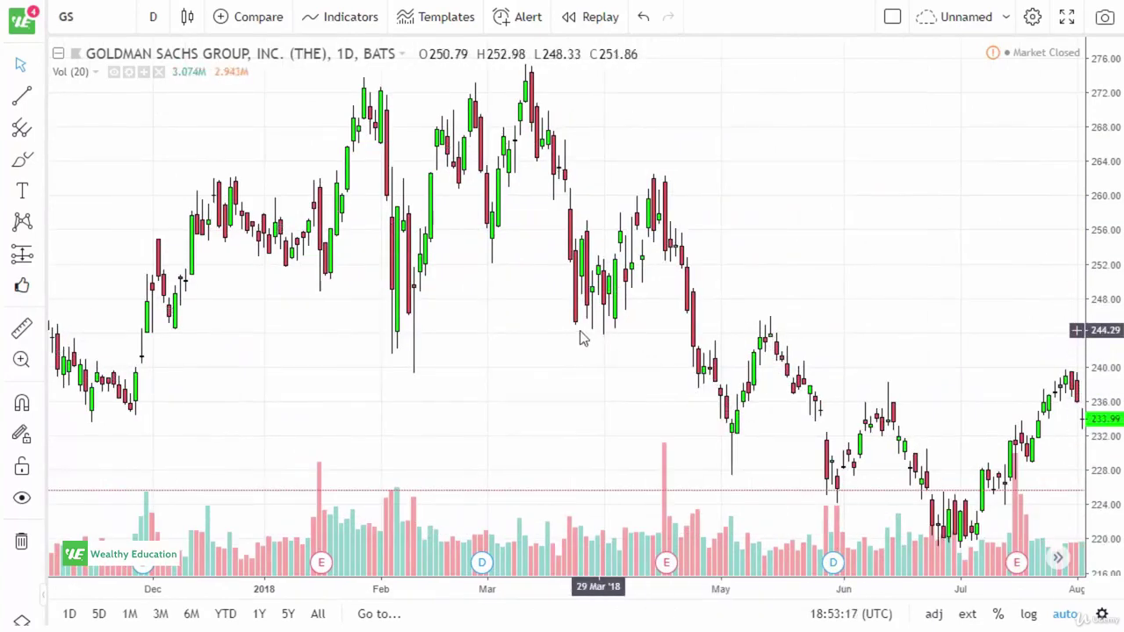
left_click_drag(895, 331, 783, 416)
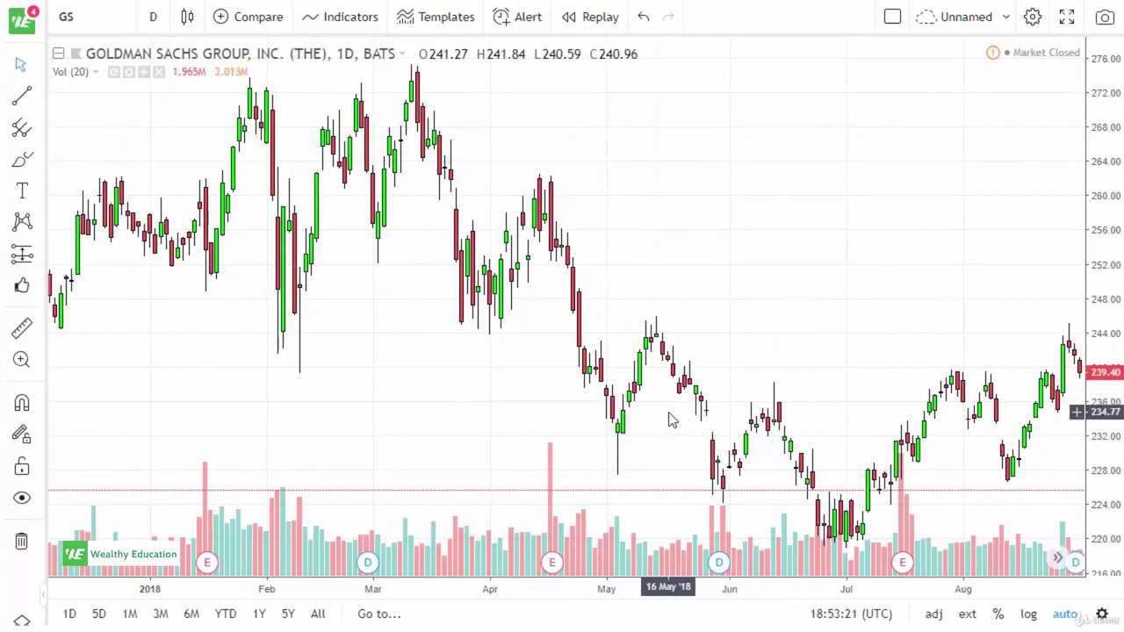
left_click_drag(863, 400, 770, 349)
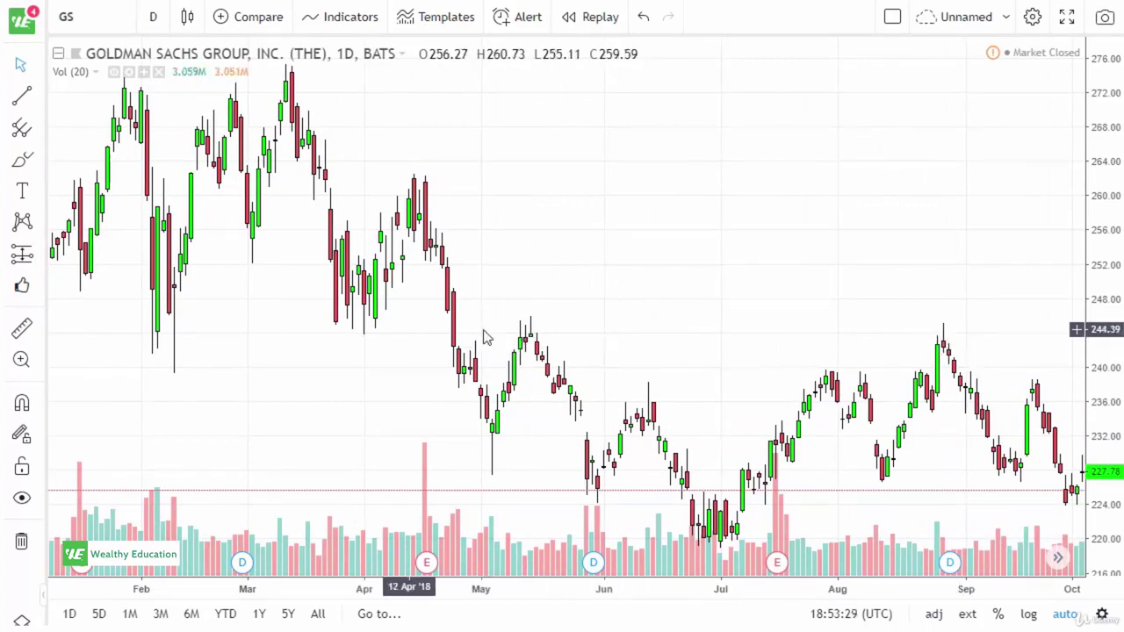
left_click_drag(809, 310, 631, 300)
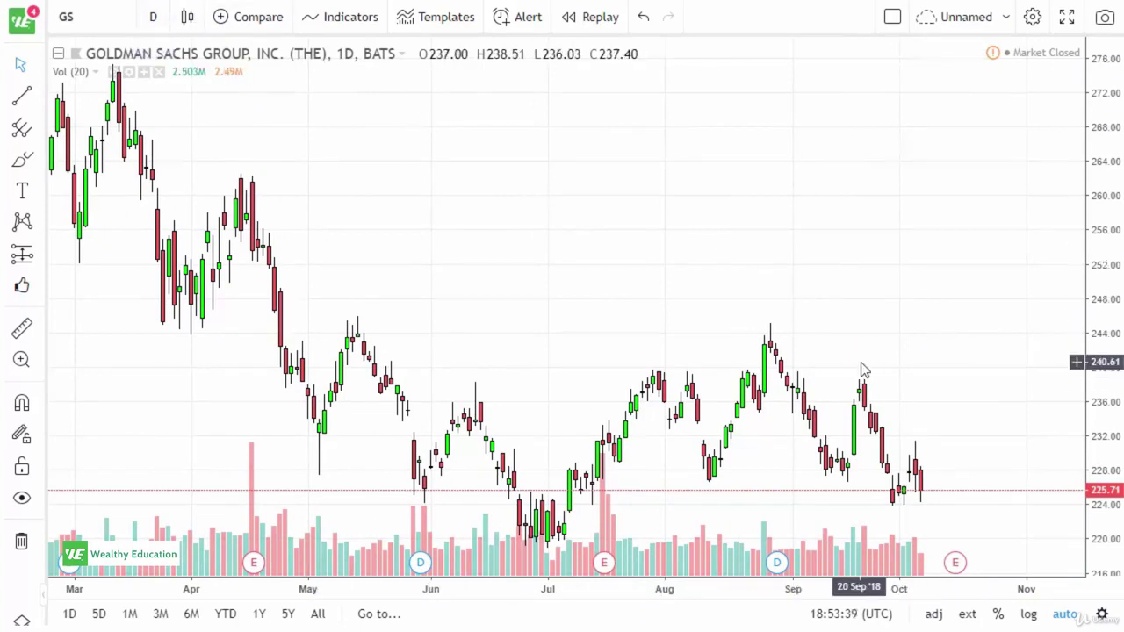
left_click_drag(915, 320, 793, 281)
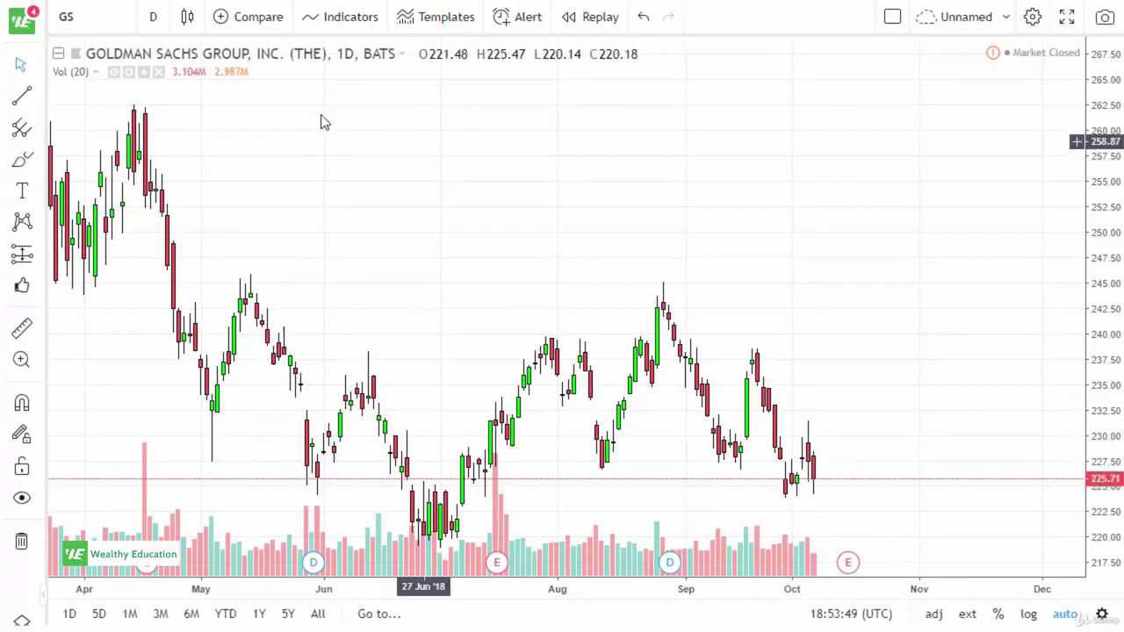
left_click(155, 18)
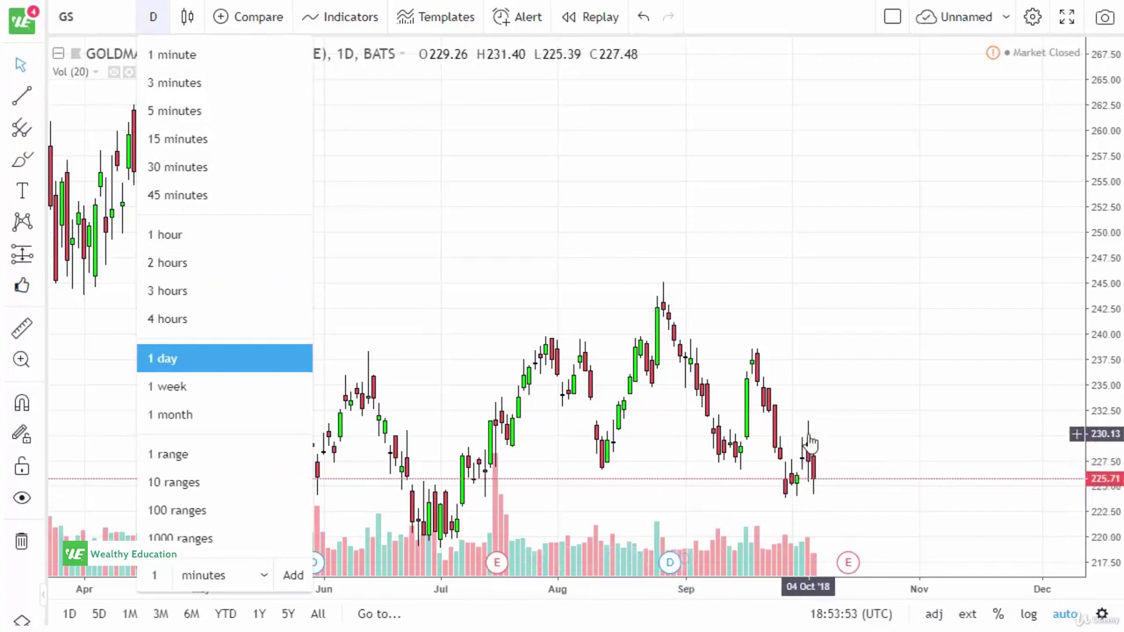
- Choose the 1 hour interval to put the Goldman Sachs chart back on hourly candles
left_click(167, 236)
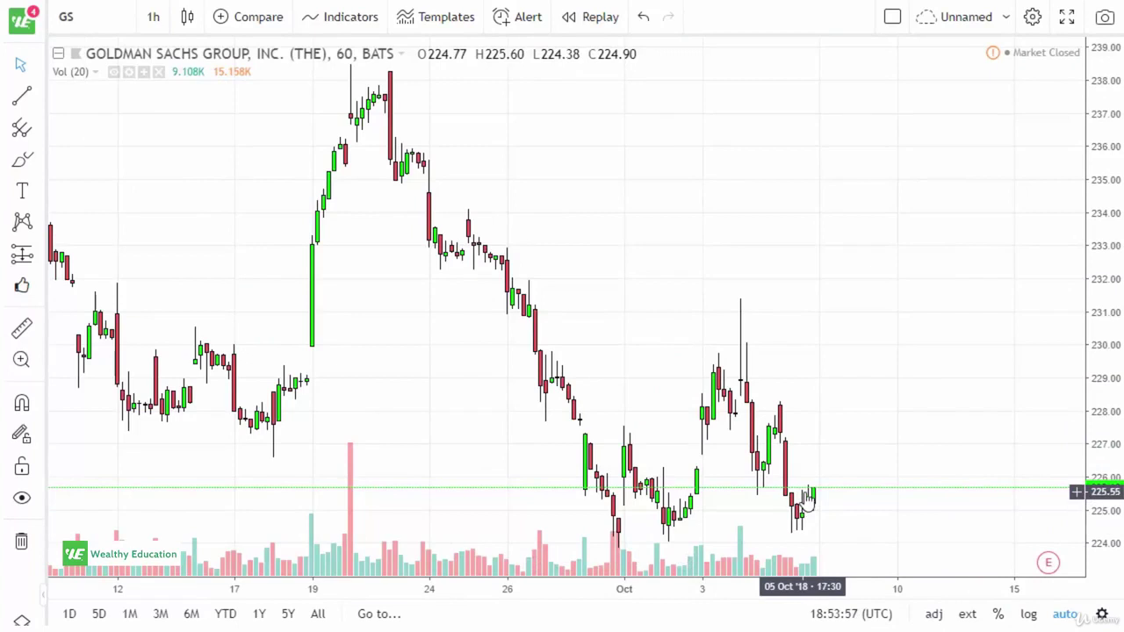